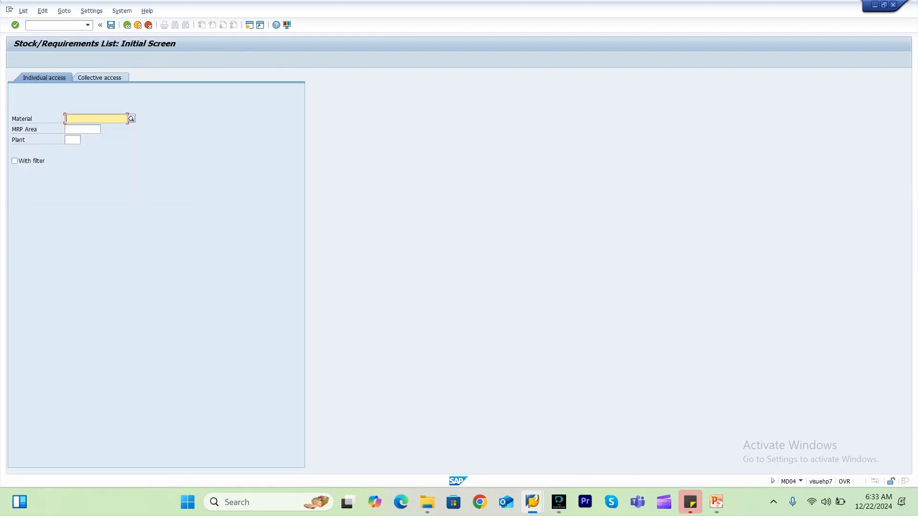
Display the stock/requirements list for material RM_STORE in plant 3000.
key("Down")
key("Down")
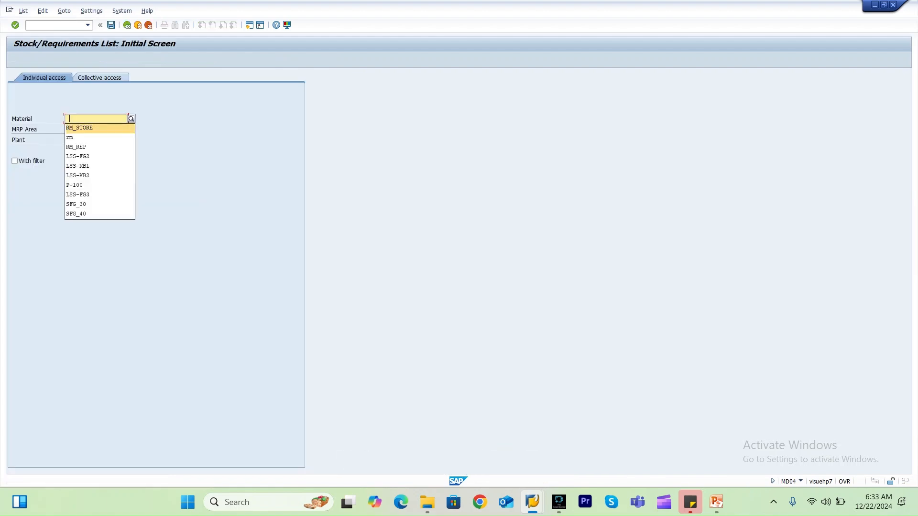
key("Return")
key("Tab")
key("Tab")
key("Down")
key("Down")
key("Return")
key("Return")
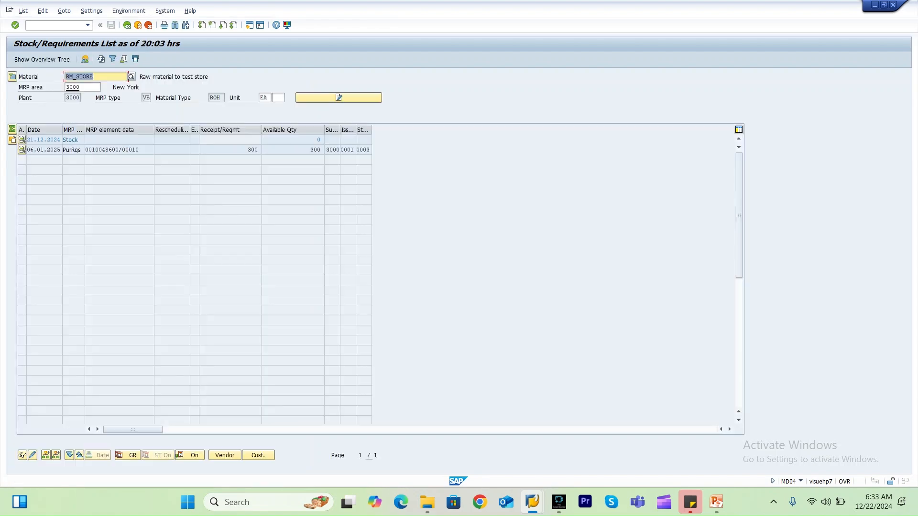
Open the RM_STORE purchase requisition for change, delete its item and save the requisition.
double_click(112, 150)
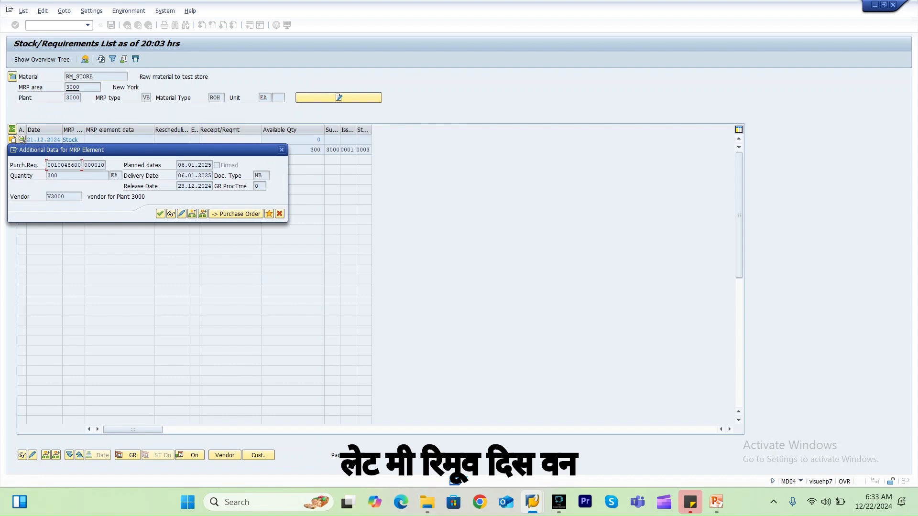
left_click(182, 215)
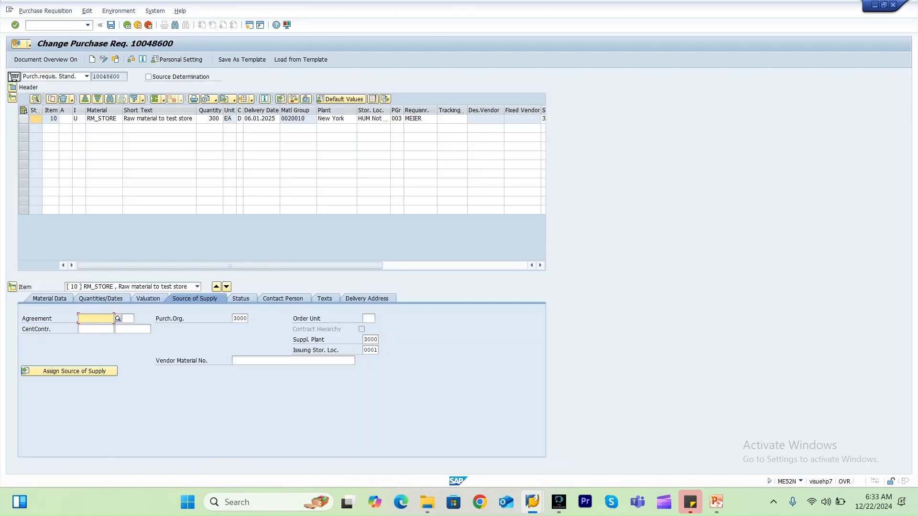
left_click(24, 119)
left_click(63, 99)
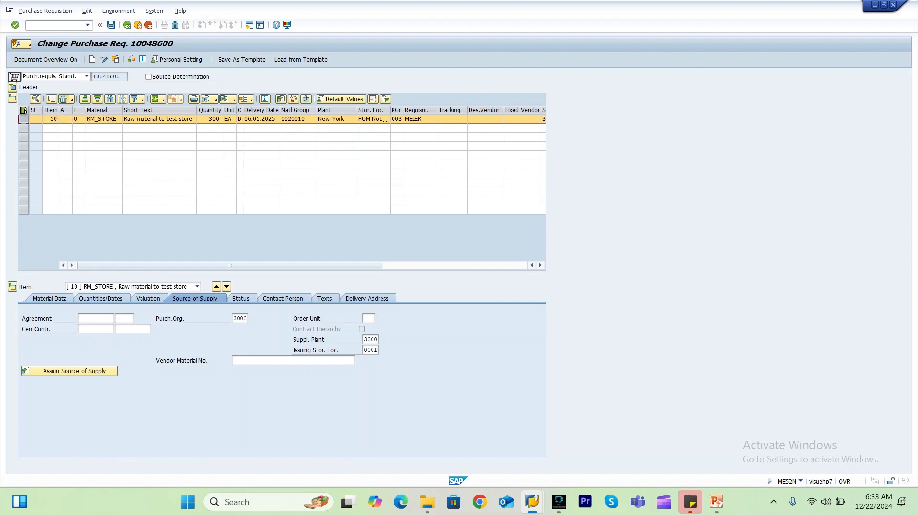
left_click(129, 207)
key("ctrl+s")
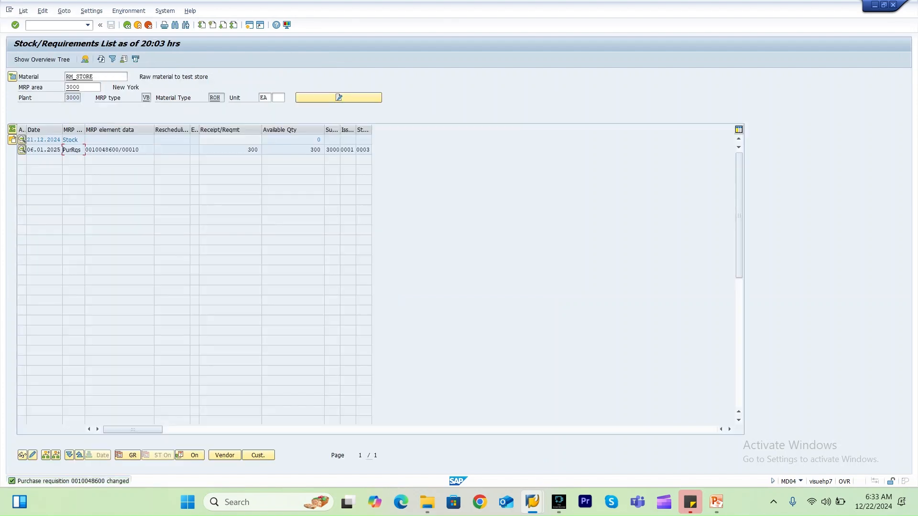
Refresh the stock/requirements list and switch the MRP area to 3000_0001.
left_click(101, 59)
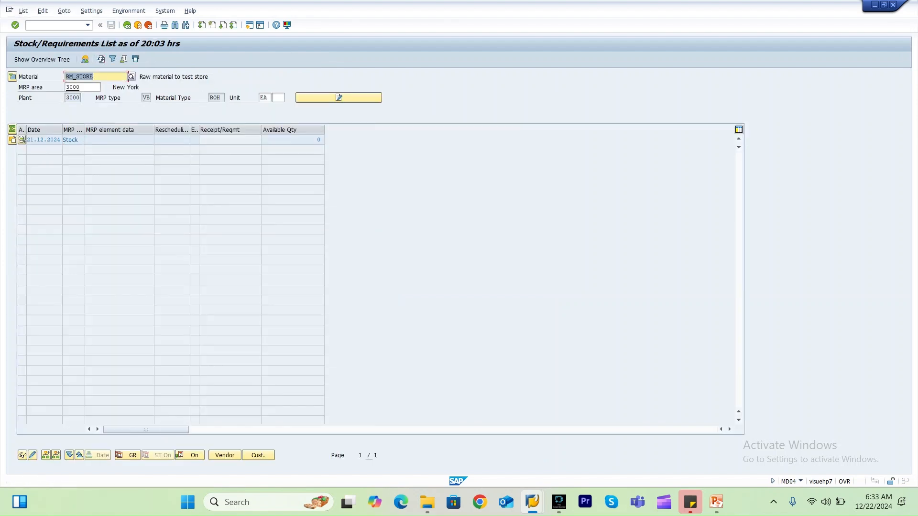
left_click(50, 26)
left_click(85, 87)
key("BackSpace")
key("BackSpace")
key("BackSpace")
key("BackSpace")
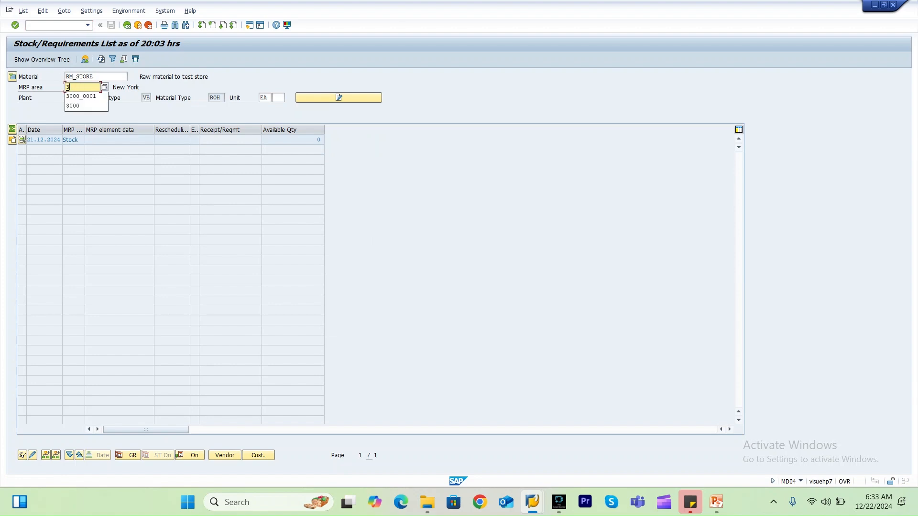
key("Down")
key("Return")
Start transaction SPRO and open the SAP Reference IMG.
key("Return")
left_click(55, 26)
type("/nspro")
key("Return")
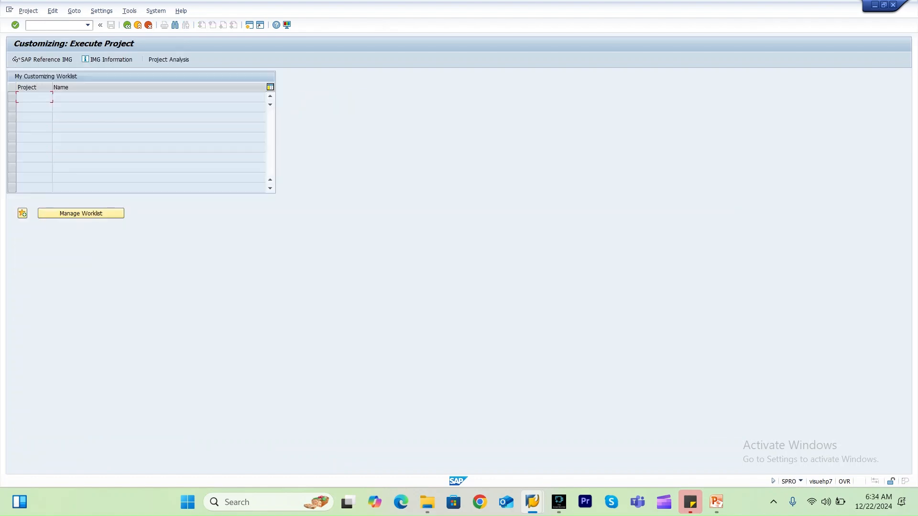
left_click(43, 59)
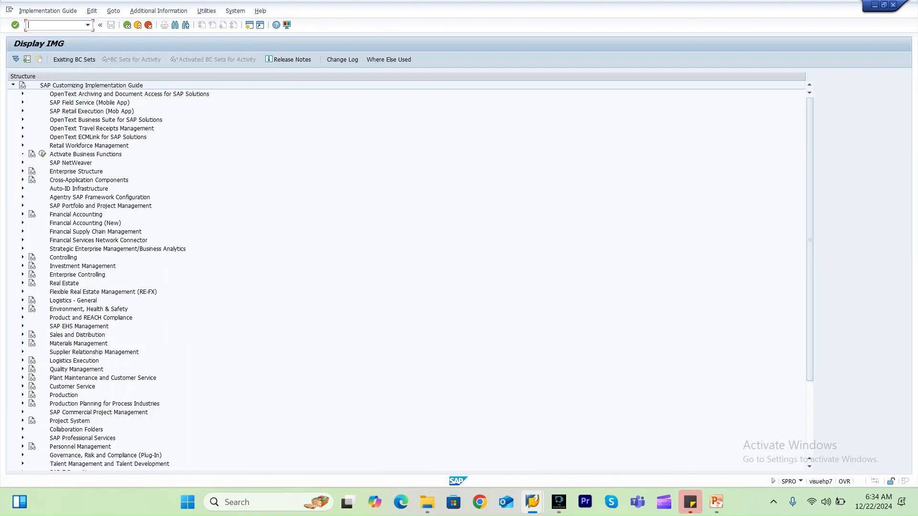
Open Activate Stock Transfer Between Storage Locations under Purchasing's stock transport order settings and review the issuing storage location setting.
scroll(407, 274, "down", 4)
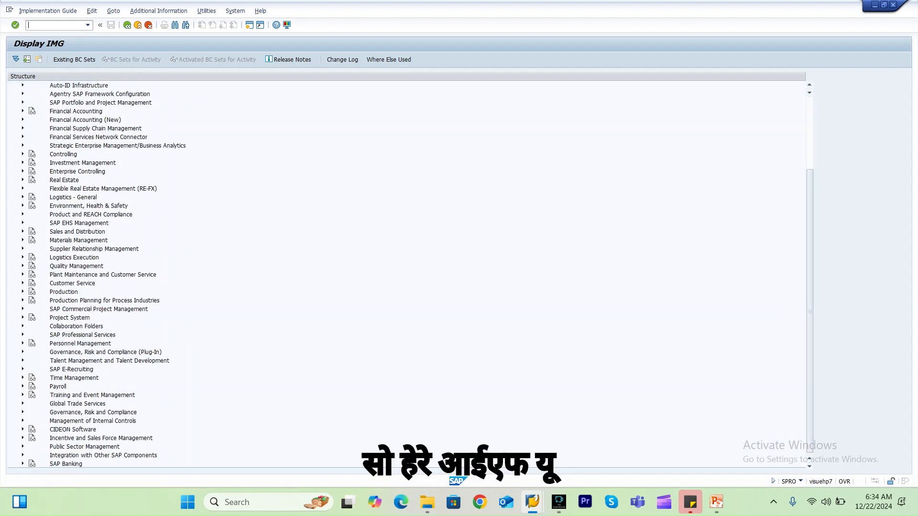
left_click(23, 240)
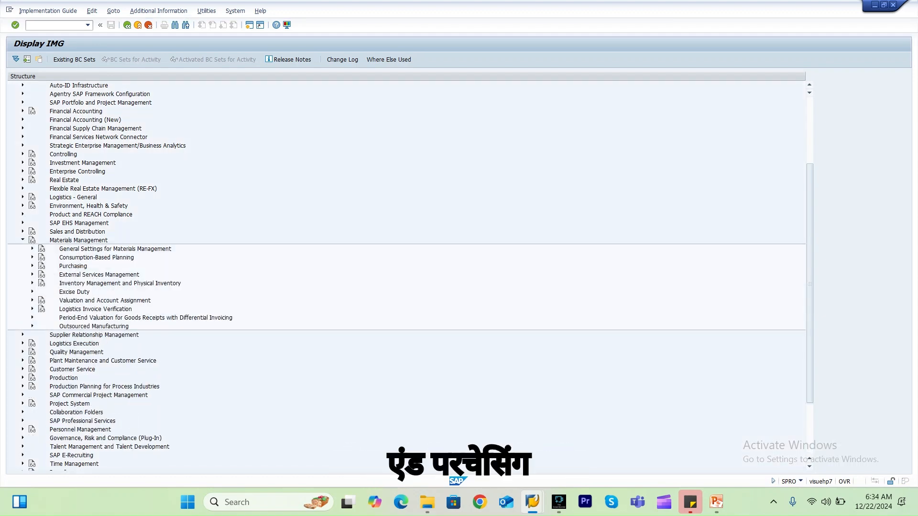
left_click(32, 266)
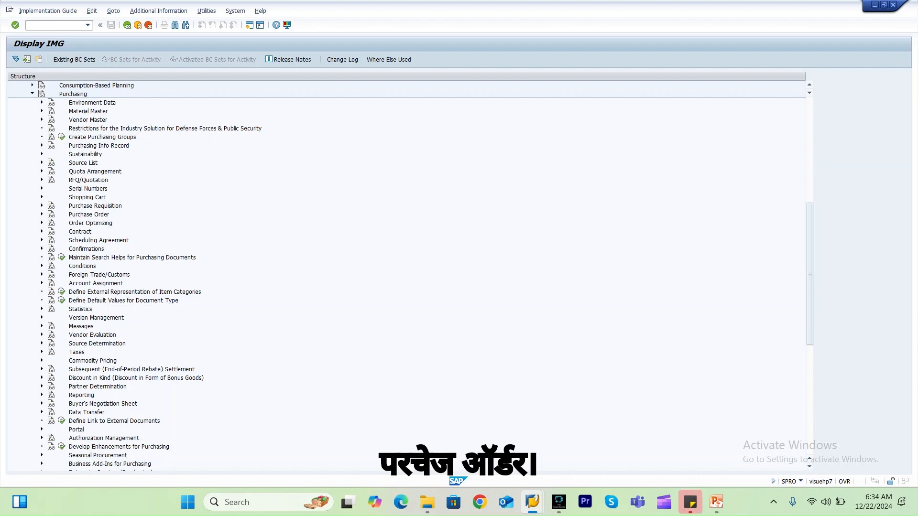
left_click(42, 214)
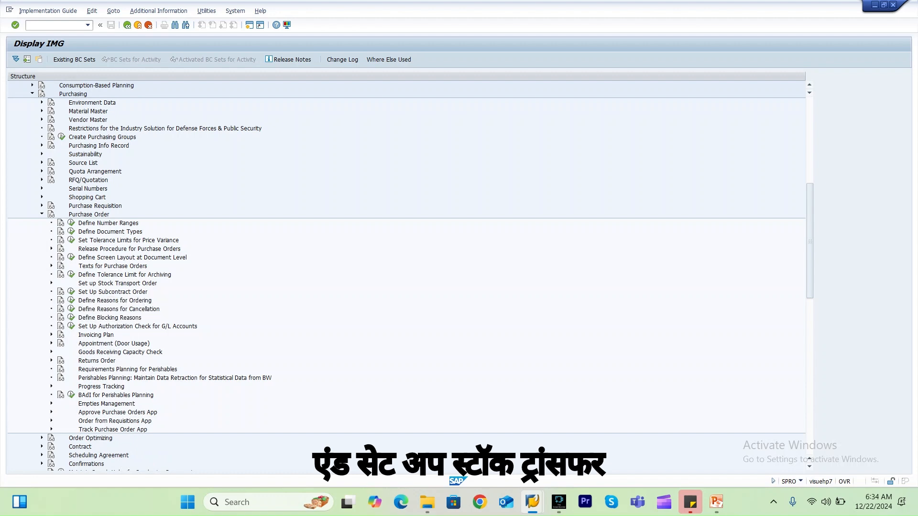
left_click(52, 283)
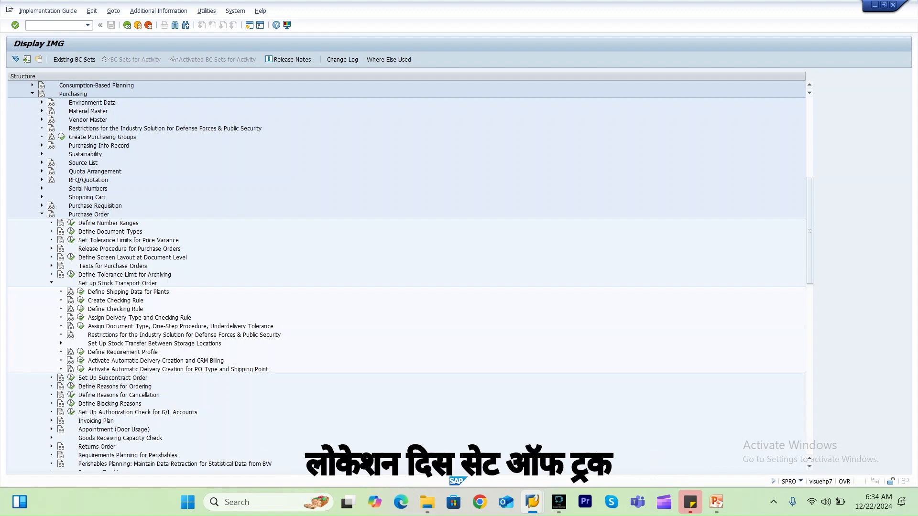
left_click(61, 343)
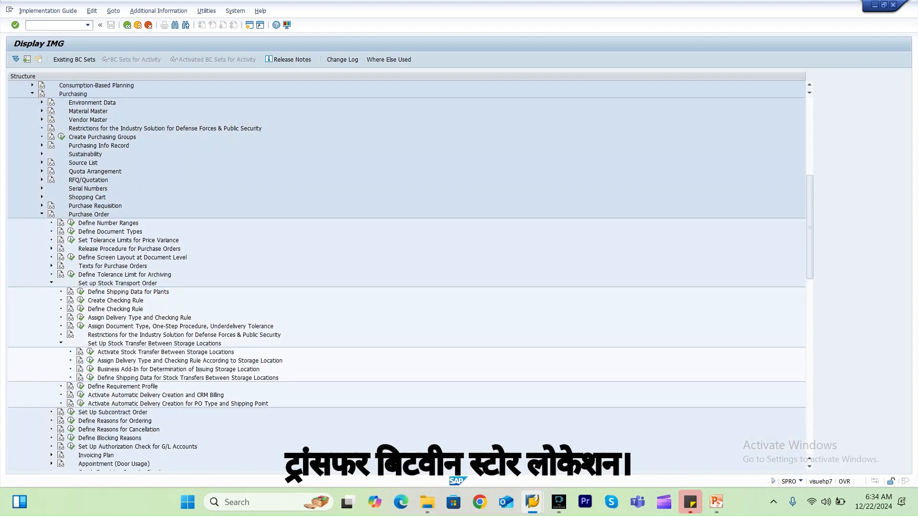
left_click(90, 352)
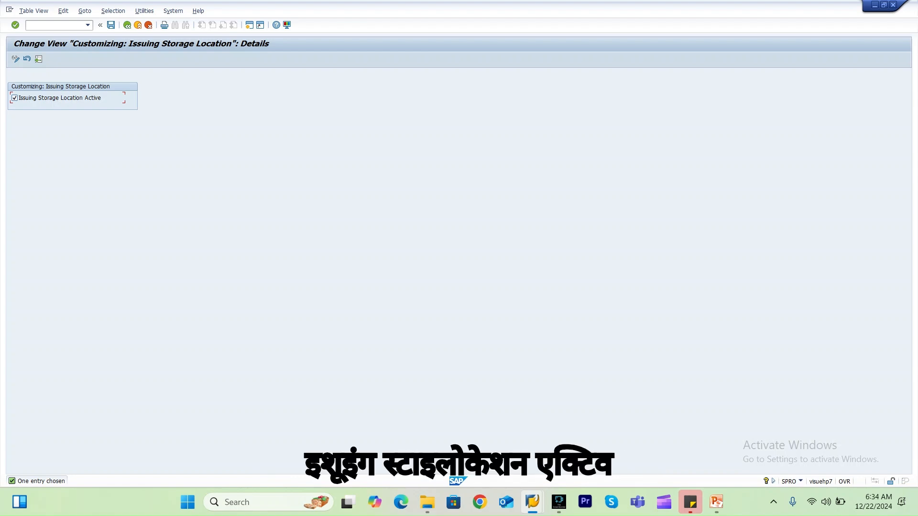
left_click(127, 25)
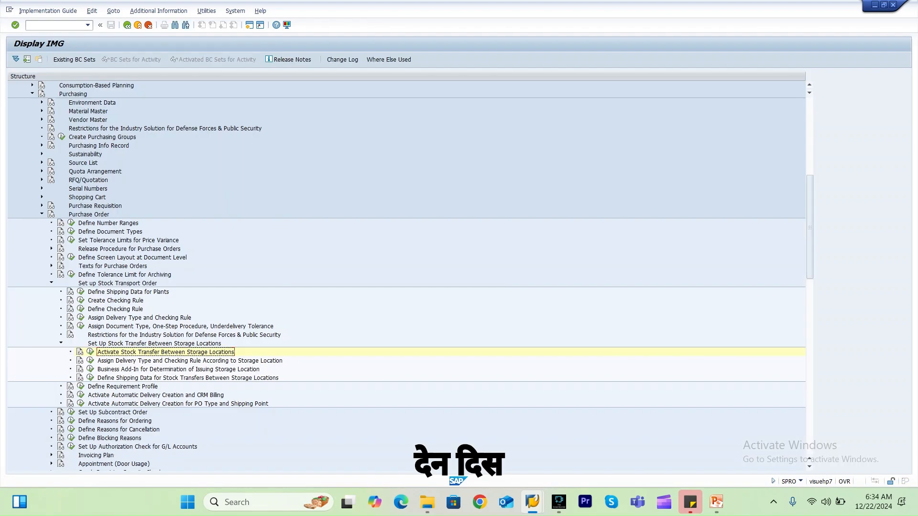
Review the business scenario slide in the Stock transfer presentation, then return to the IMG.
left_click(50, 283)
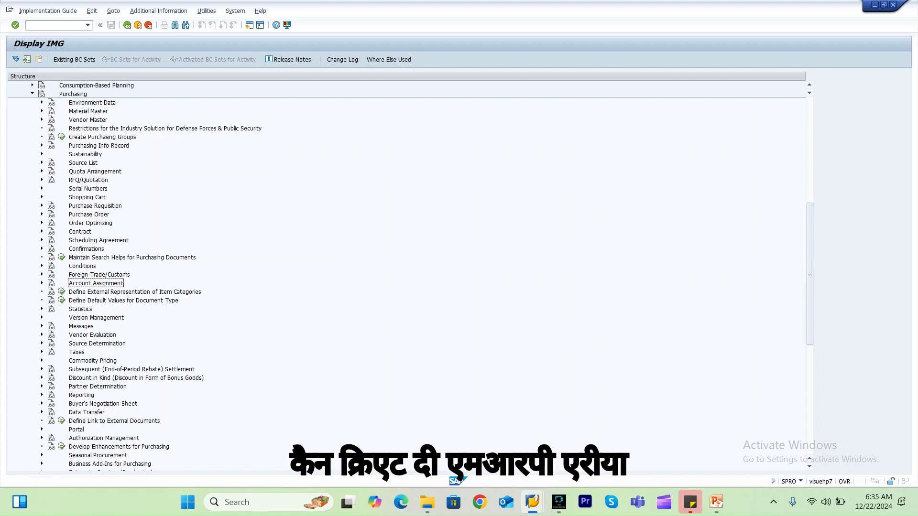
mouse_move(716, 502)
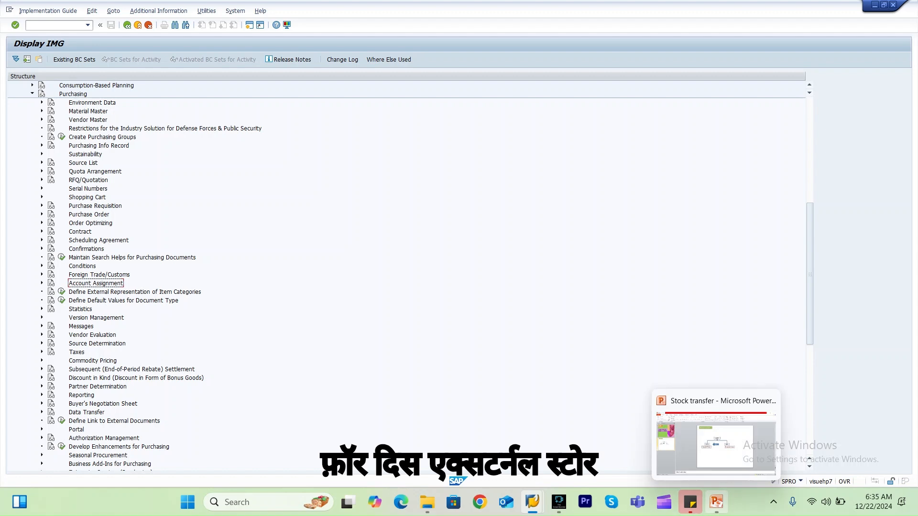
left_click(715, 444)
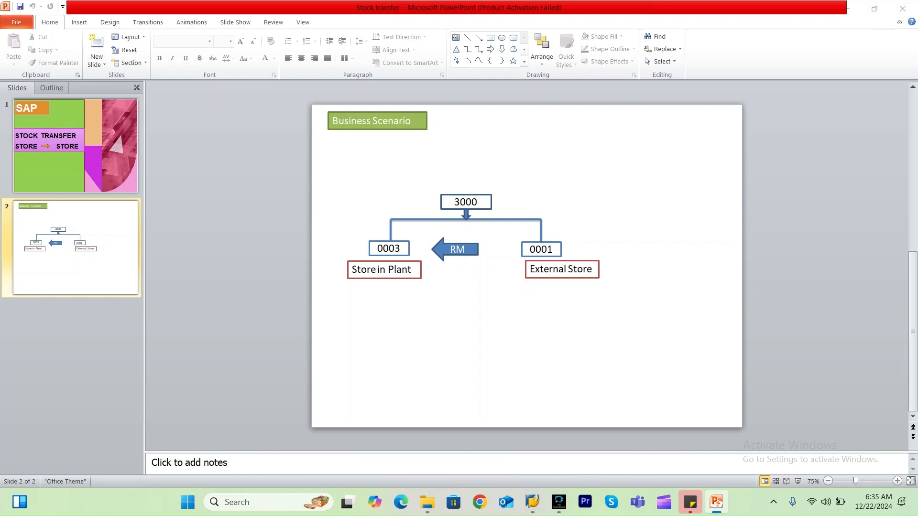
key("alt+Tab")
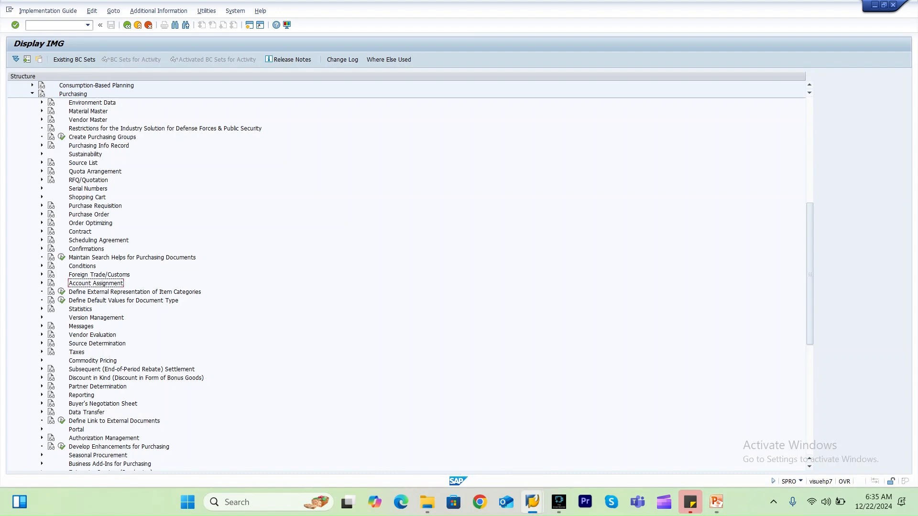
Open Define MRP Areas under Production's Material Requirements Planning master data settings.
left_click(32, 93)
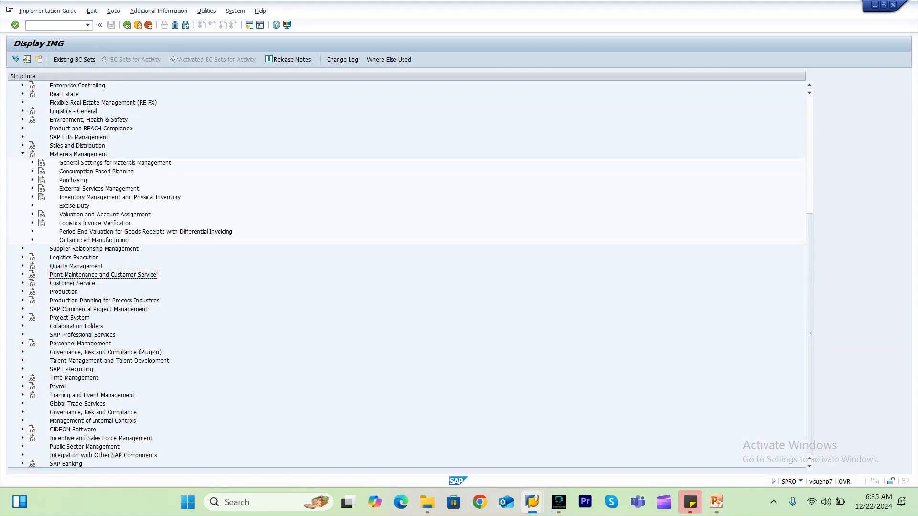
left_click(23, 154)
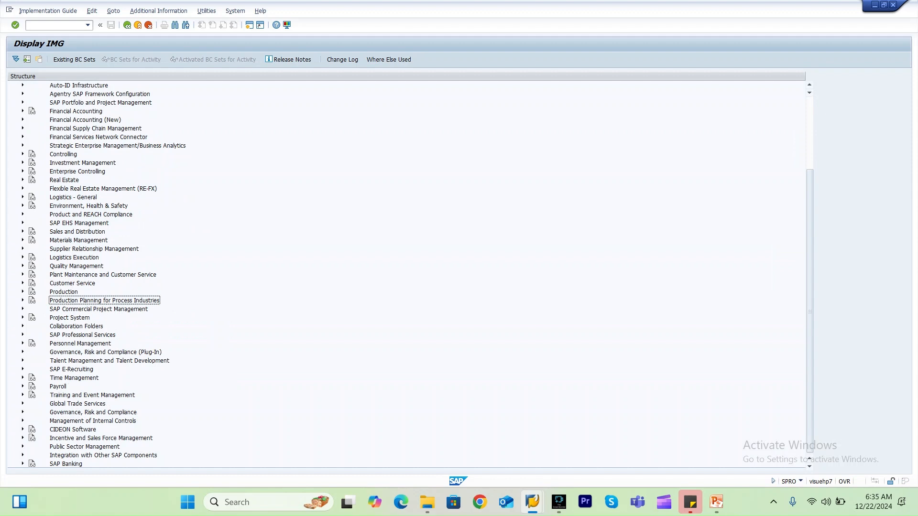
left_click(23, 292)
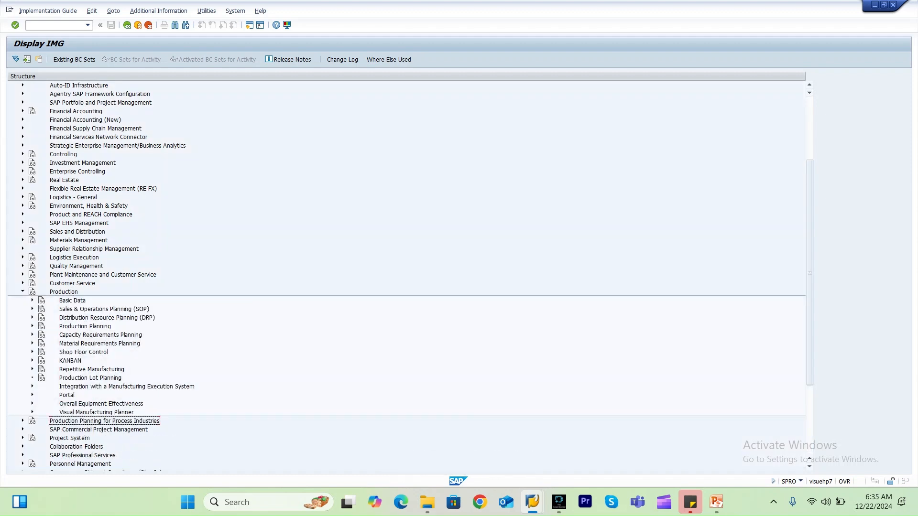
left_click(32, 343)
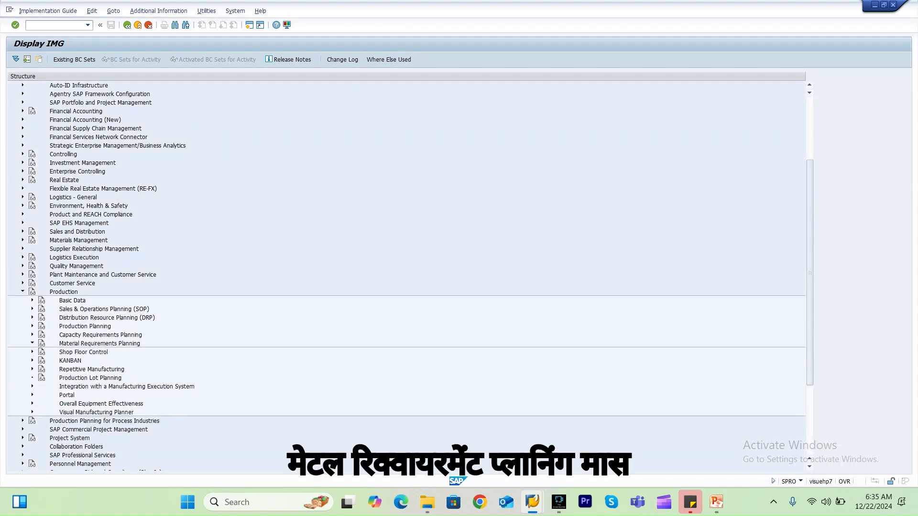
left_click(42, 378)
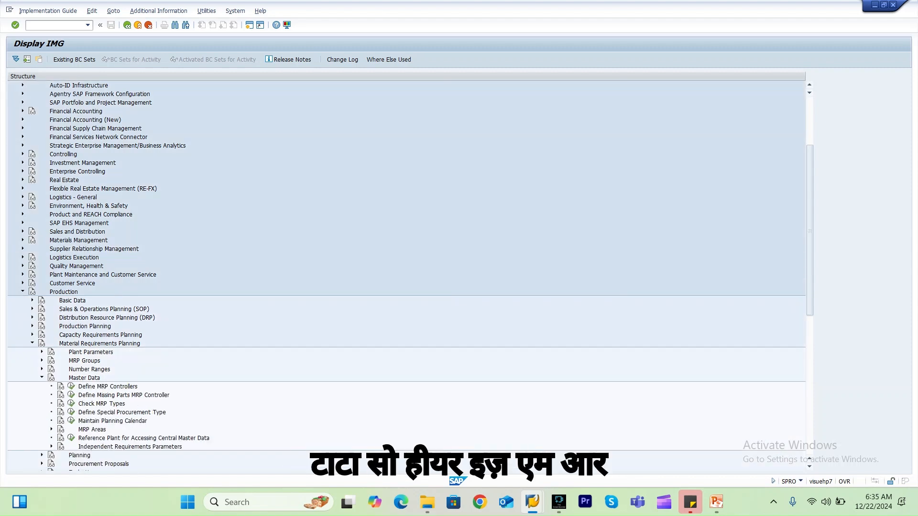
left_click(51, 429)
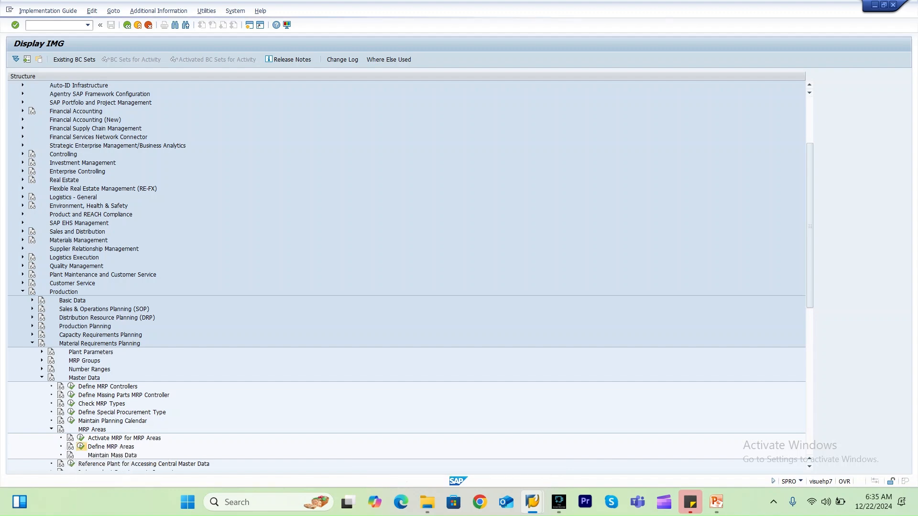
left_click(81, 446)
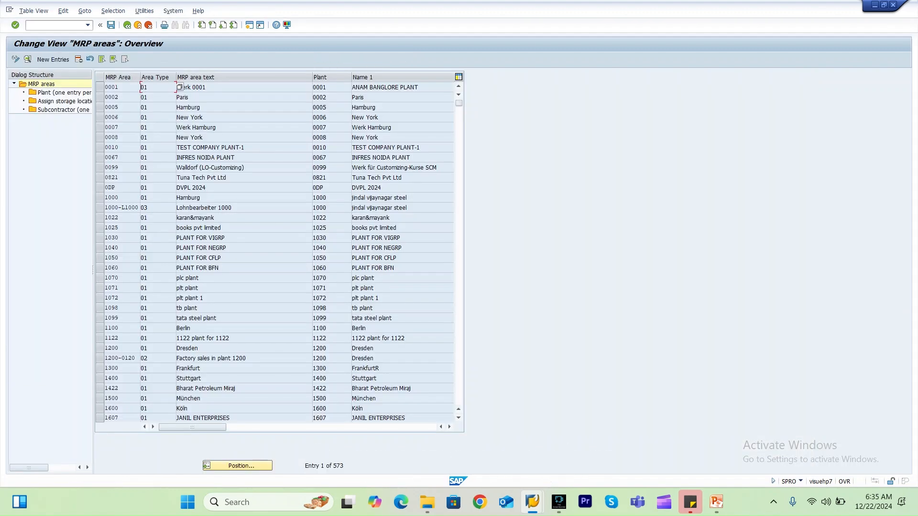
Locate MRP area 3000_0001 in the list and review its details and assigned storage locations.
left_click(238, 466)
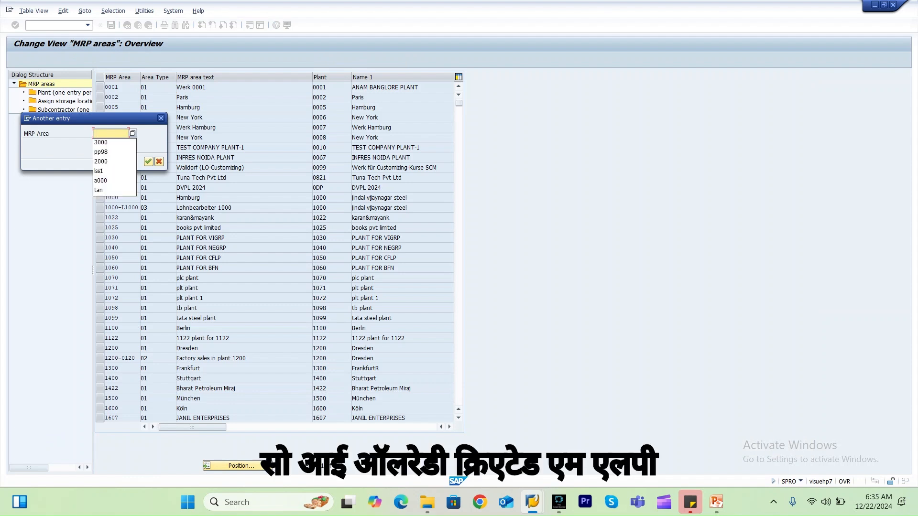
key("Down")
key("Return")
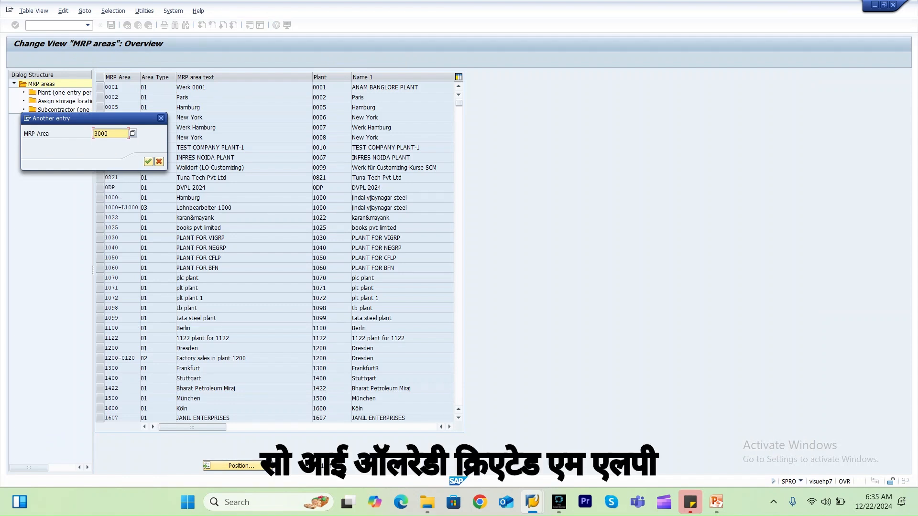
key("Return")
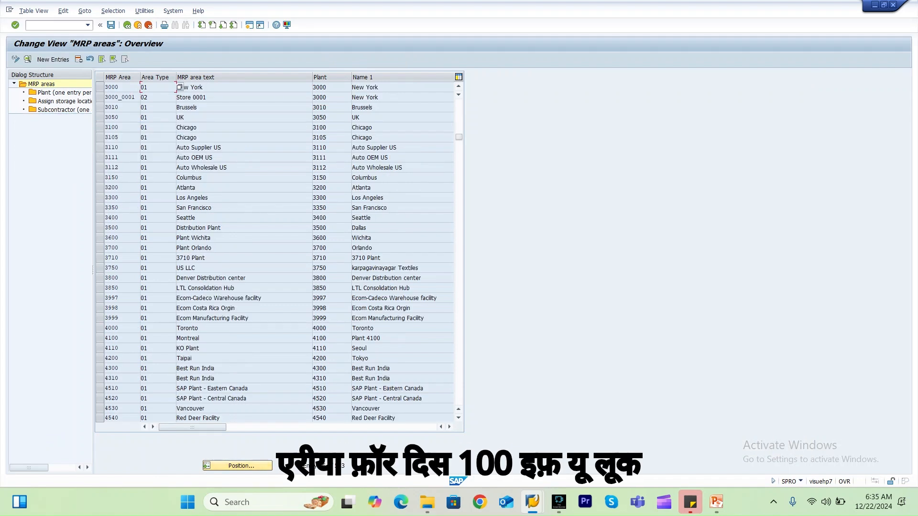
double_click(119, 97)
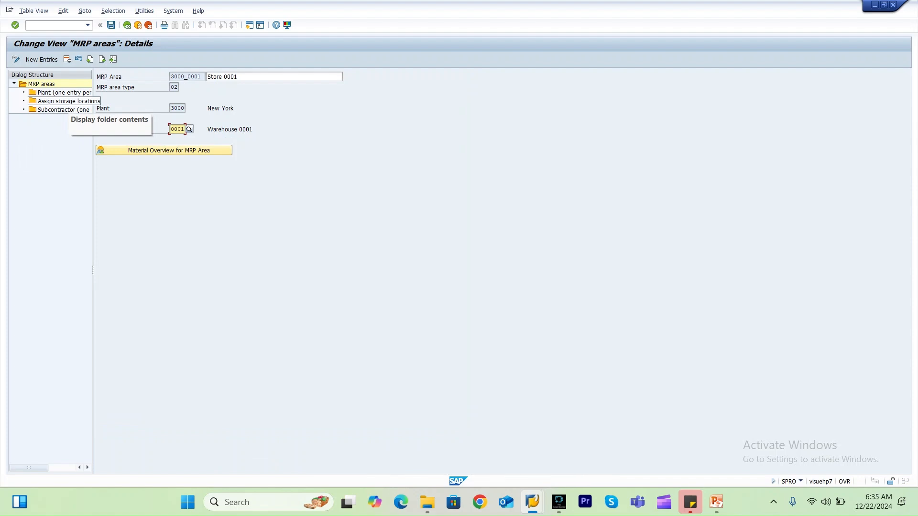
double_click(67, 101)
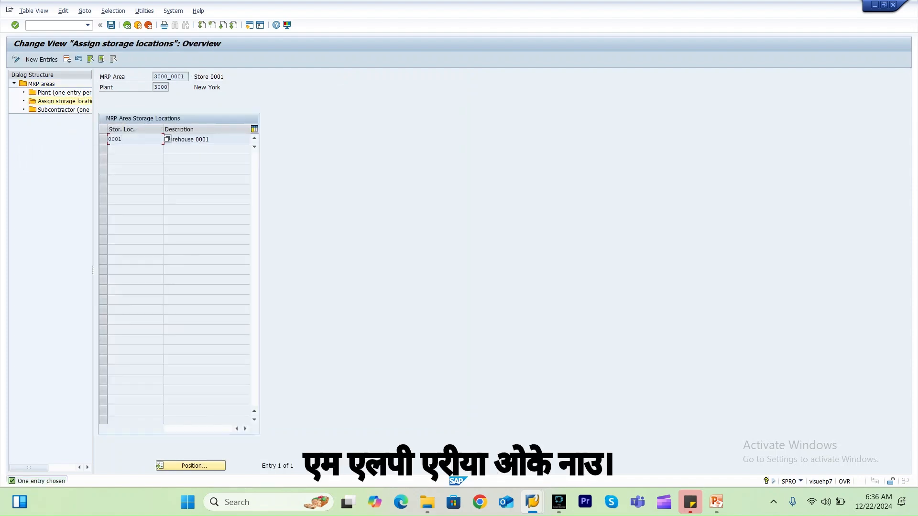
key("F3")
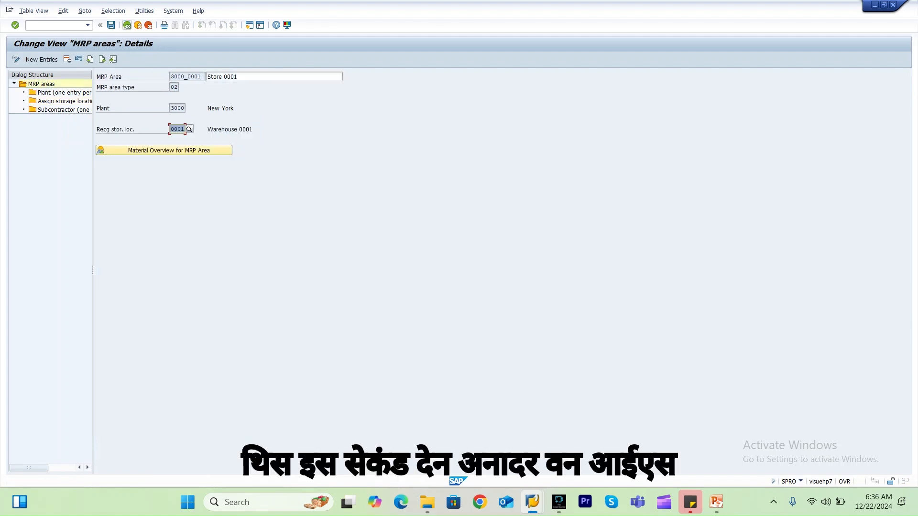
Open Define Special Procurement Type under MRP master data and position the list at plant 3000.
left_click(126, 25)
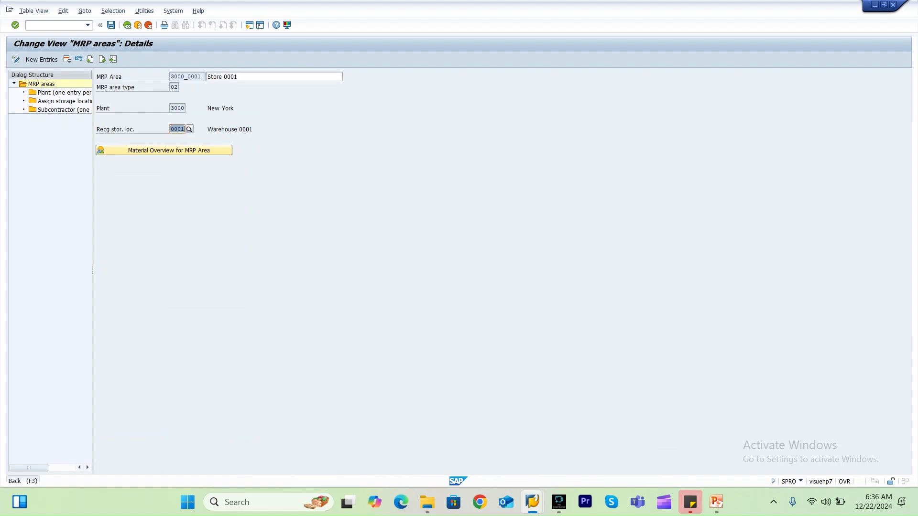
left_click(127, 25)
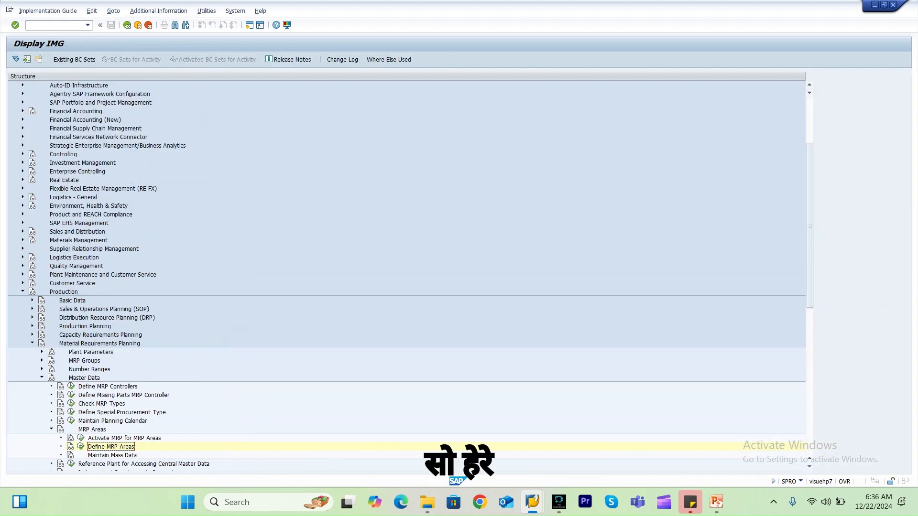
left_click(42, 378)
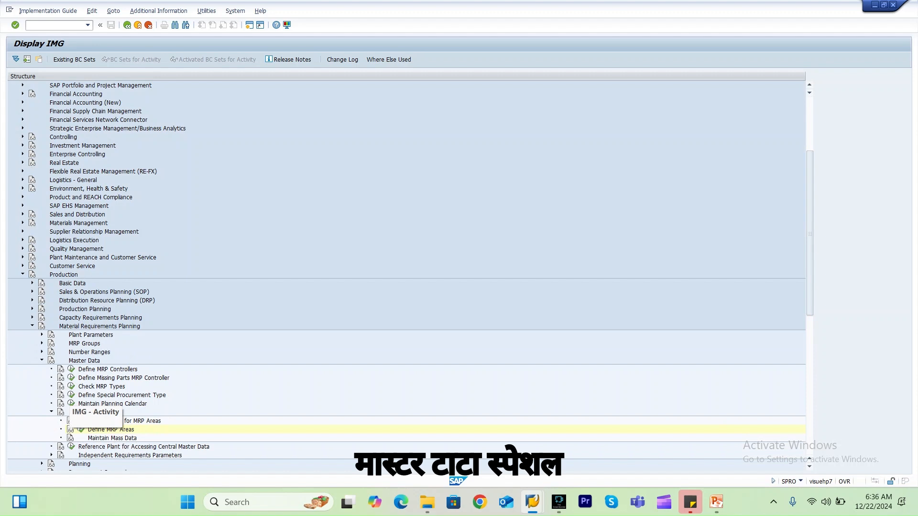
left_click(71, 395)
left_click(146, 277)
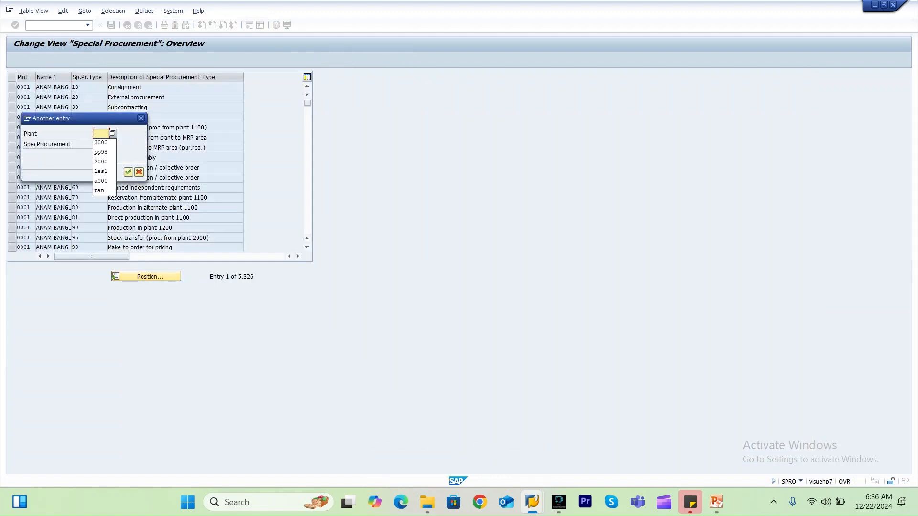
key("Down")
key("Return")
key("Return")
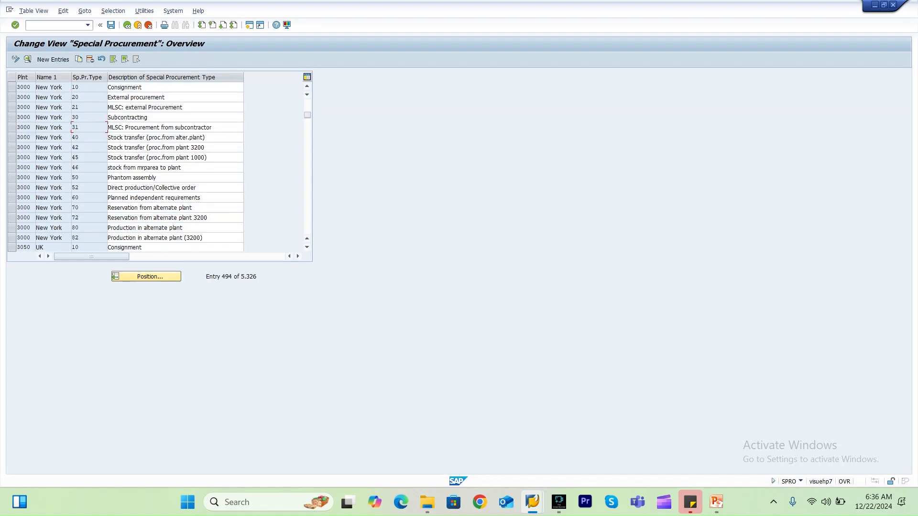
Open special procurement type 46 for plant 3000 and review its procurement type, plant and stock transfer settings.
left_click(84, 168)
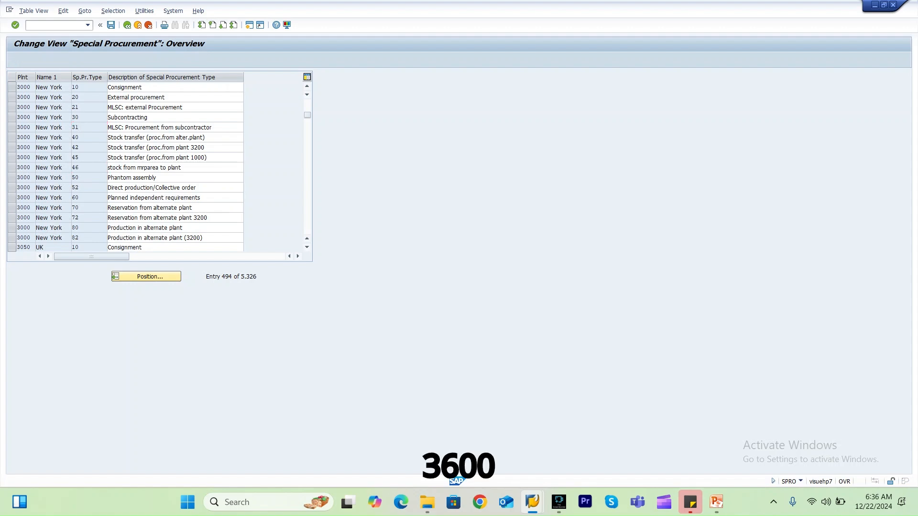
key("F2")
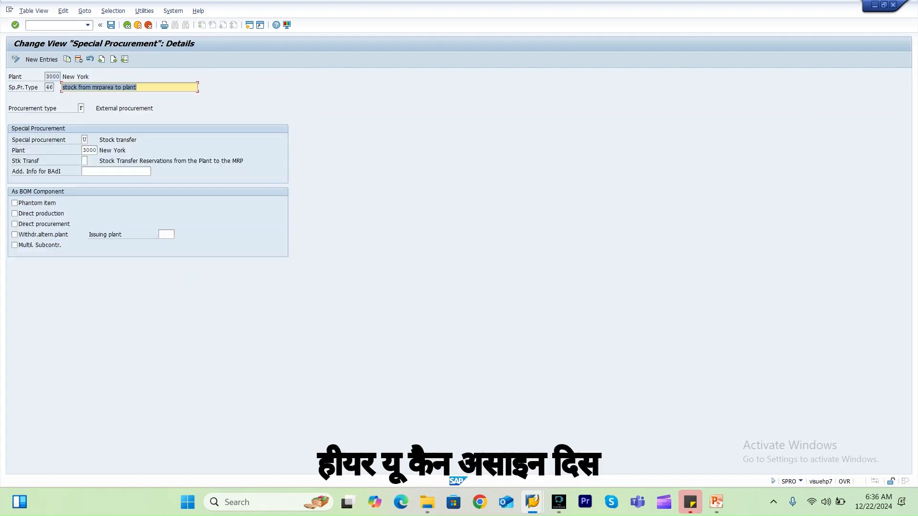
left_click(81, 108)
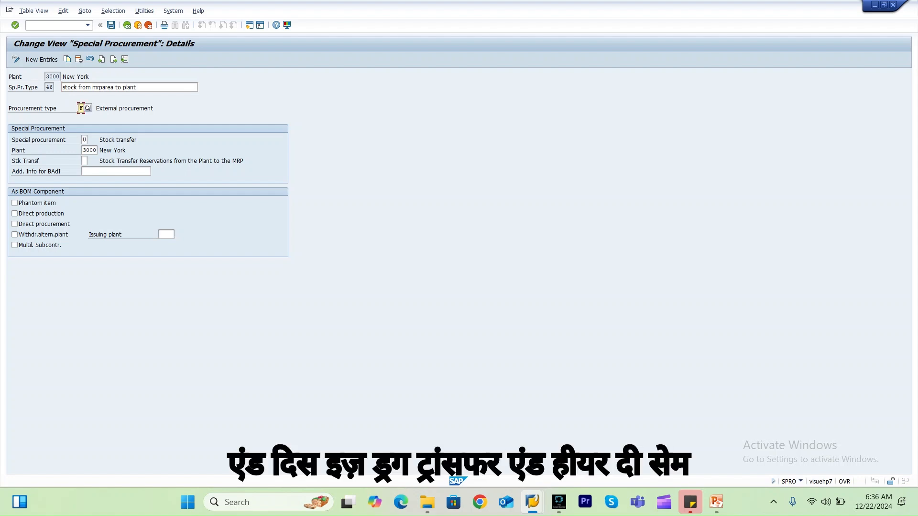
left_click(83, 150)
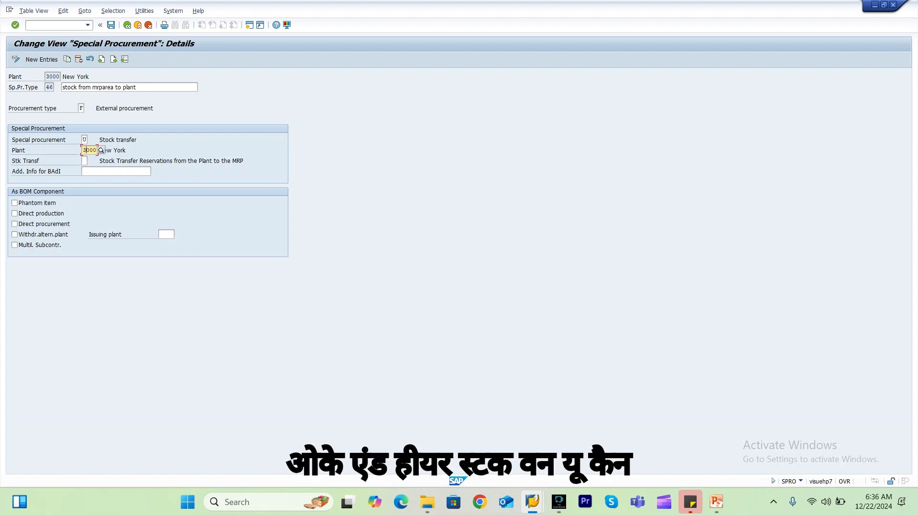
left_click(84, 160)
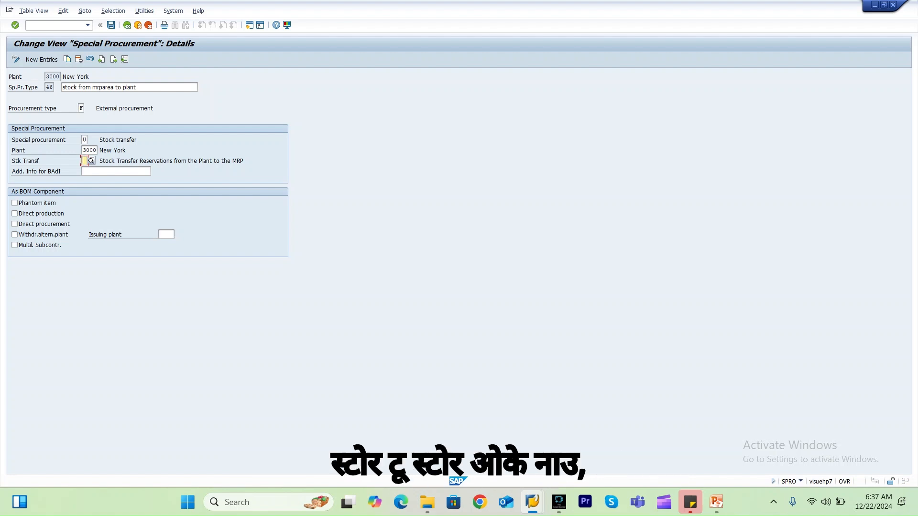
Display material RM_STORE with transaction MM03 for plant 3000 and go to its MRP 1 view.
left_click(53, 26)
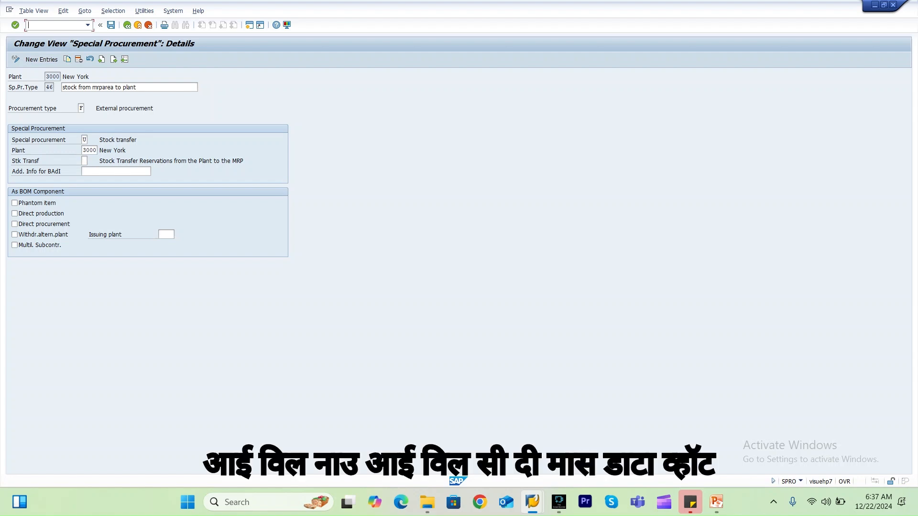
type("/nmm03")
key("Return")
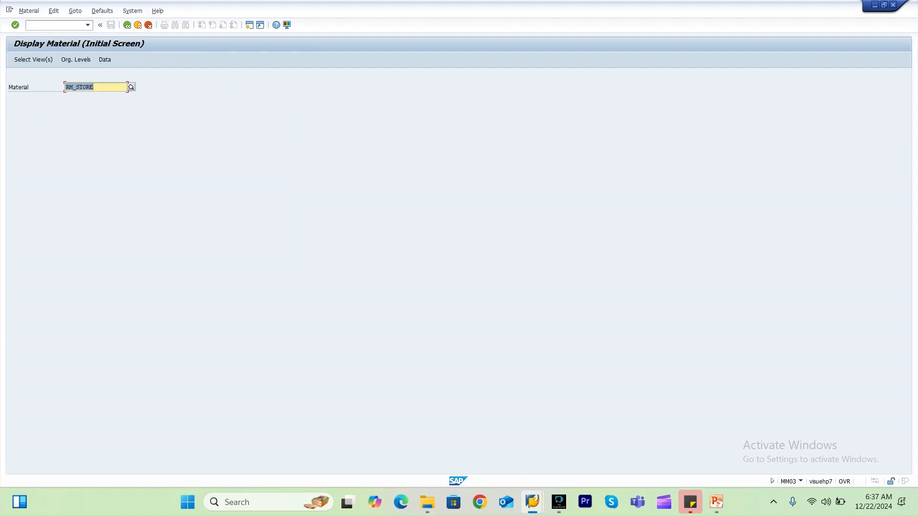
key("Right")
key("Return")
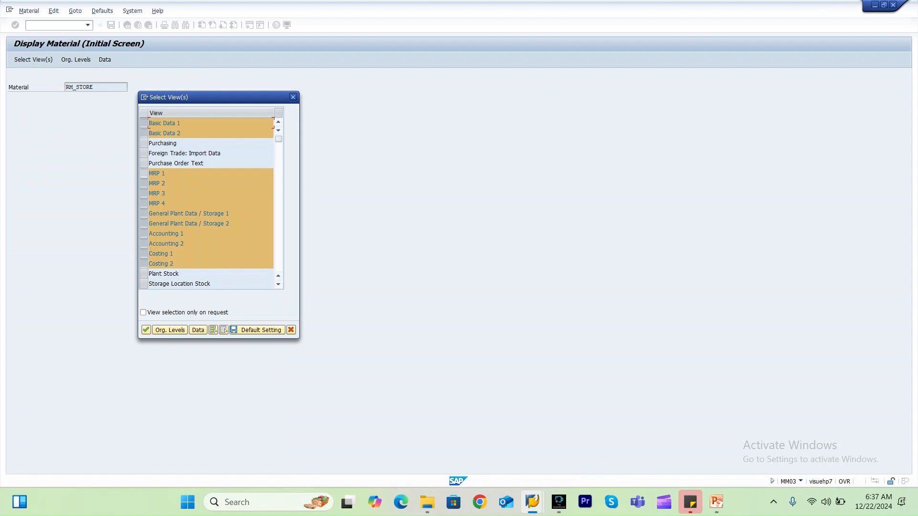
key("Return")
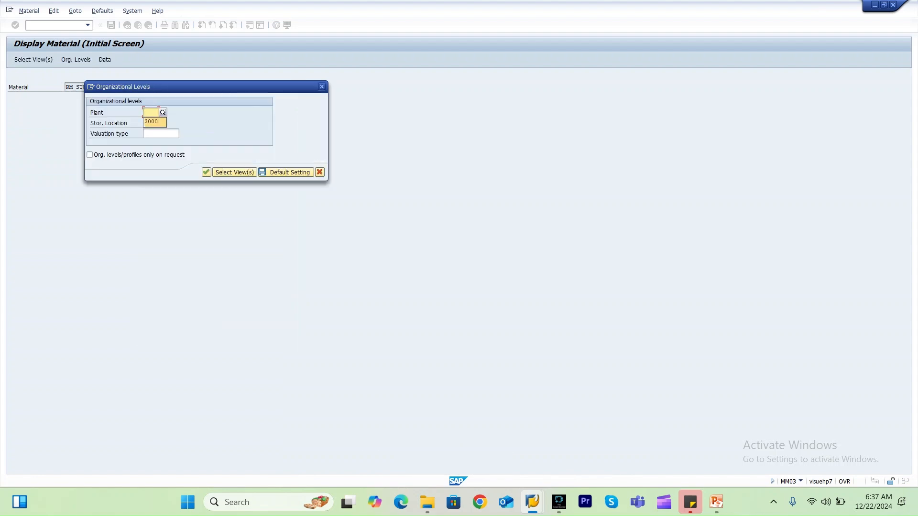
key("Return")
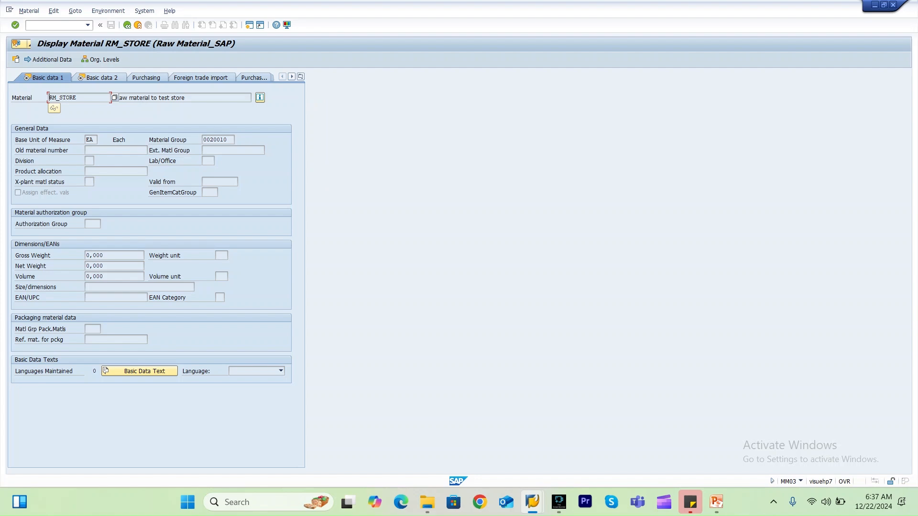
left_click(300, 77)
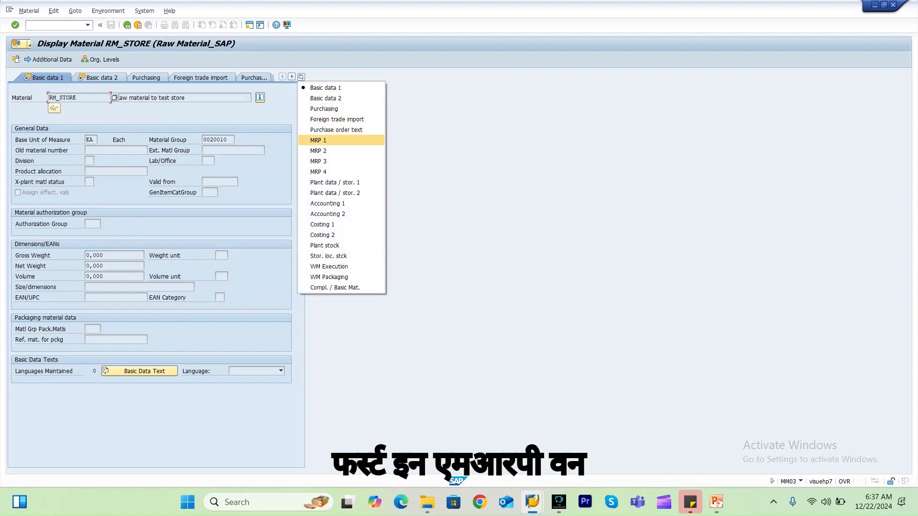
left_click(318, 140)
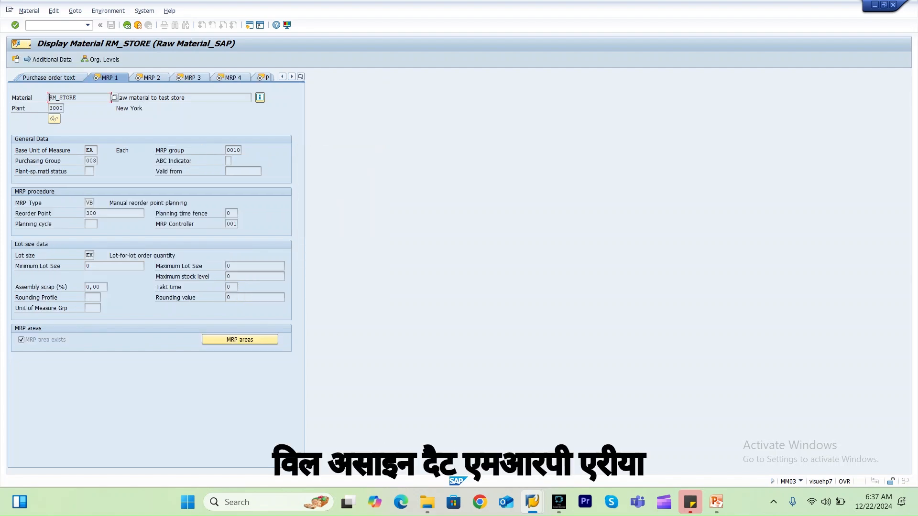
Open the material's MRP area 3000_0001 data and review its MRP 1 and MRP 2 settings.
left_click(240, 340)
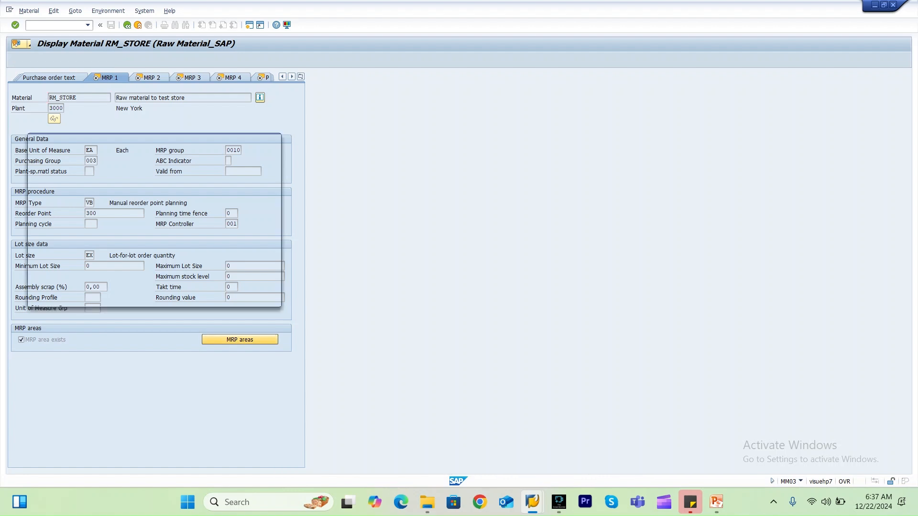
double_click(77, 165)
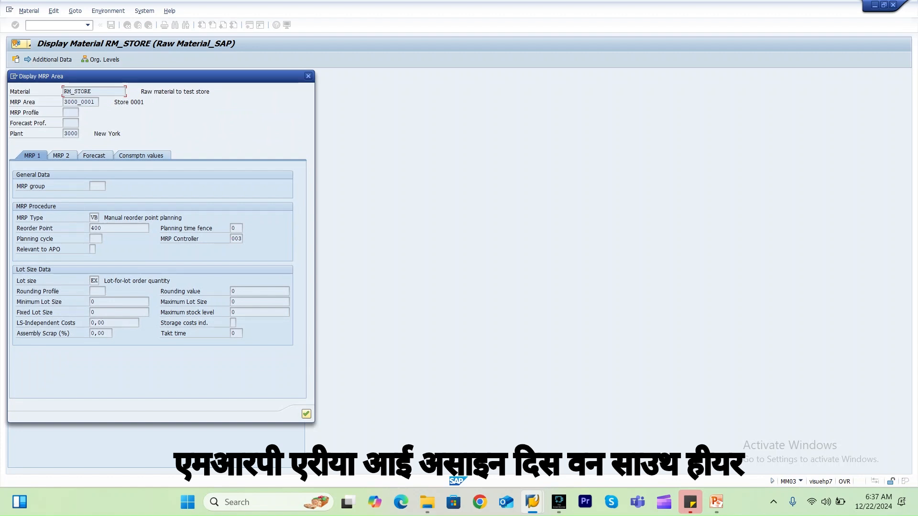
left_click(94, 218)
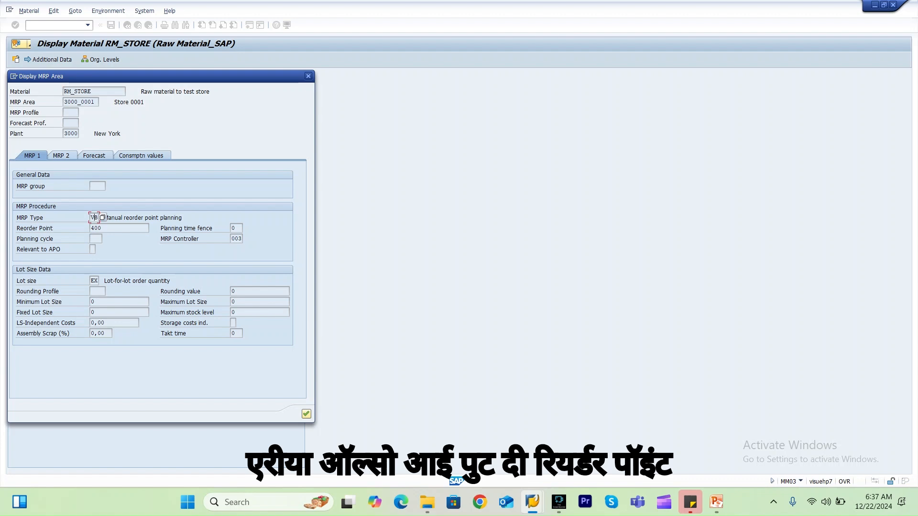
left_click(95, 228)
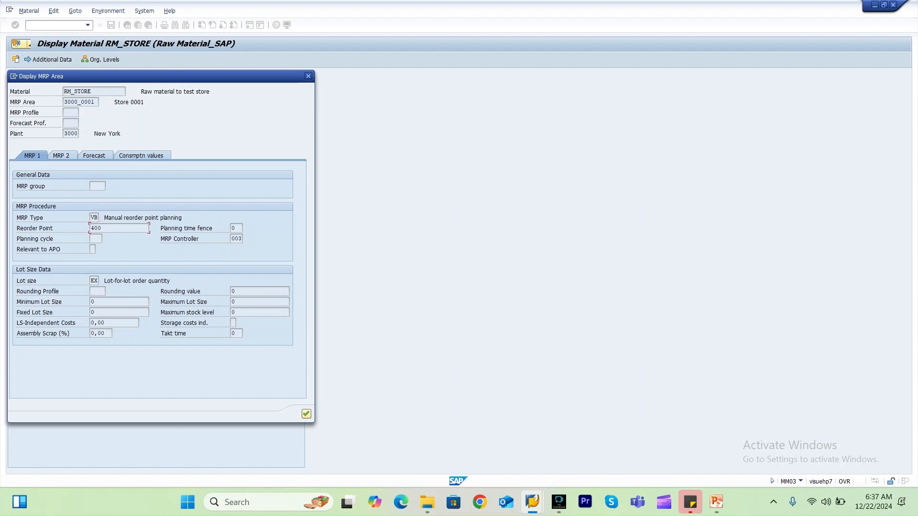
left_click(93, 217)
left_click(61, 156)
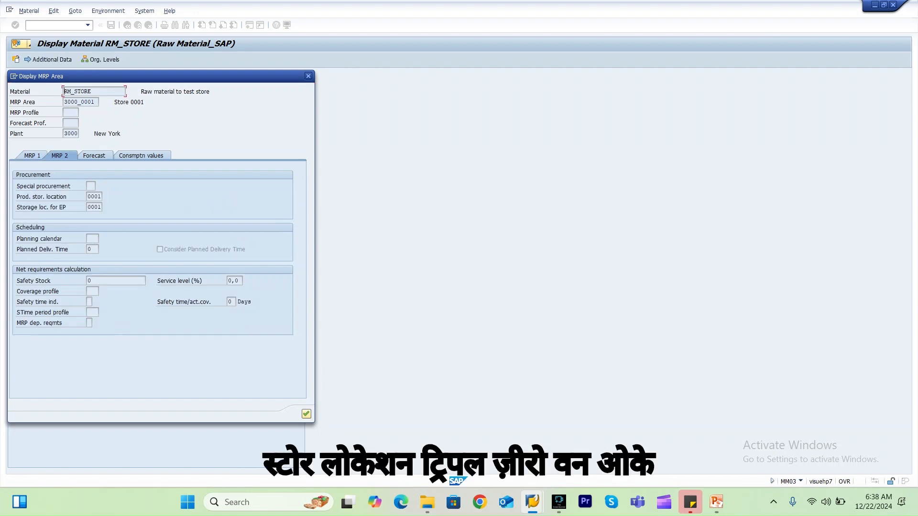
key("Return")
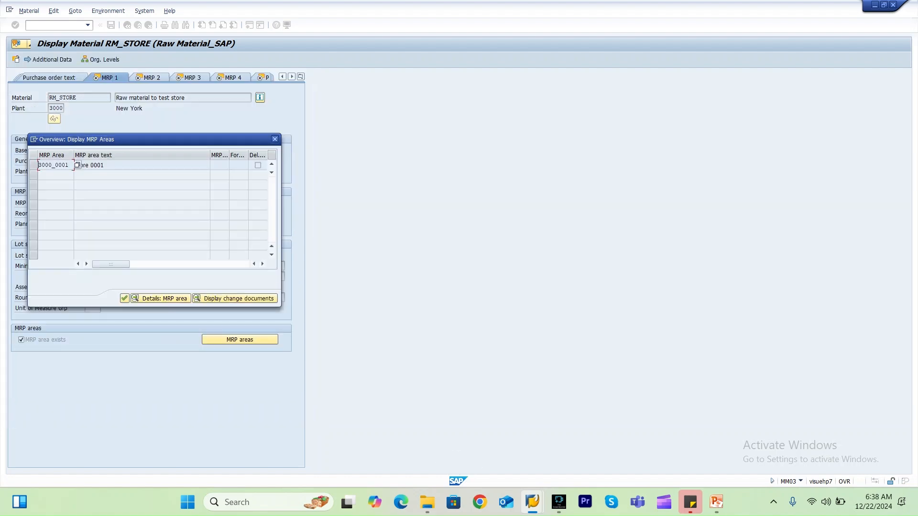
key("Return")
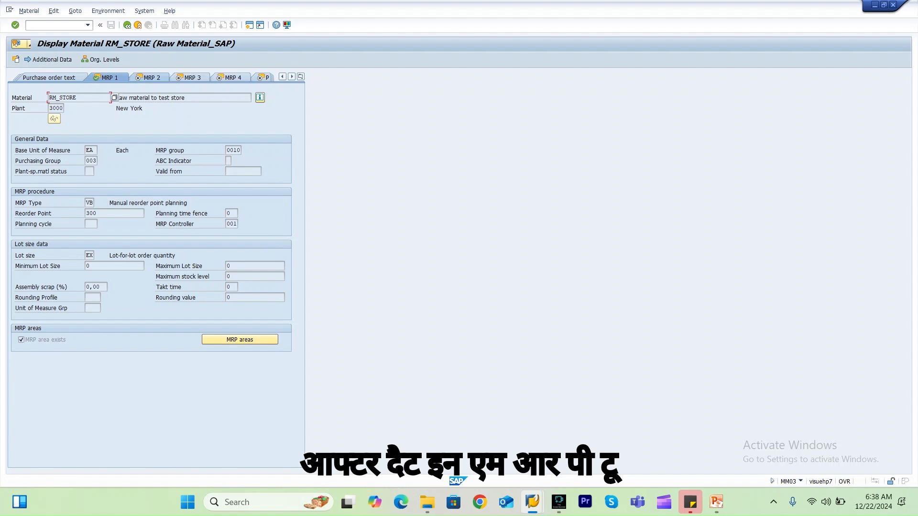
Review the MRP 2 special procurement key 46 and storage location for external procurement, then the MRP 1 reorder point.
left_click(161, 77)
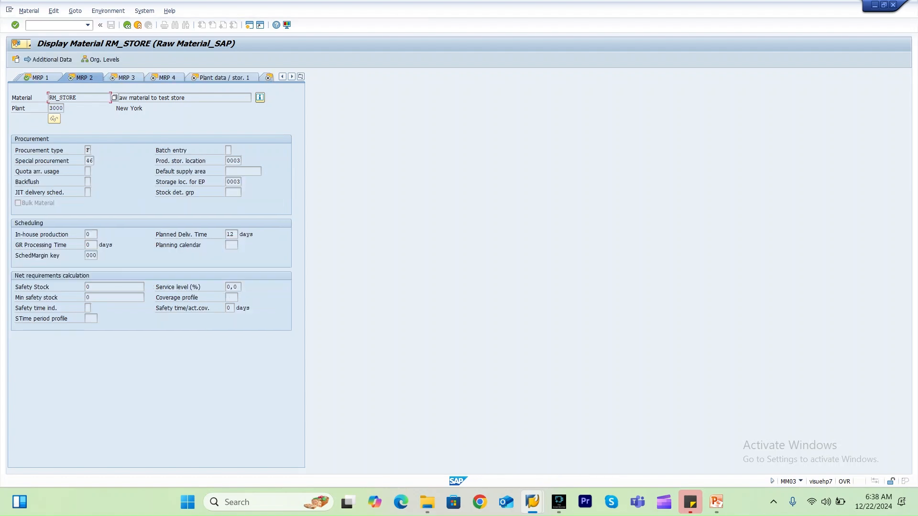
left_click(89, 161)
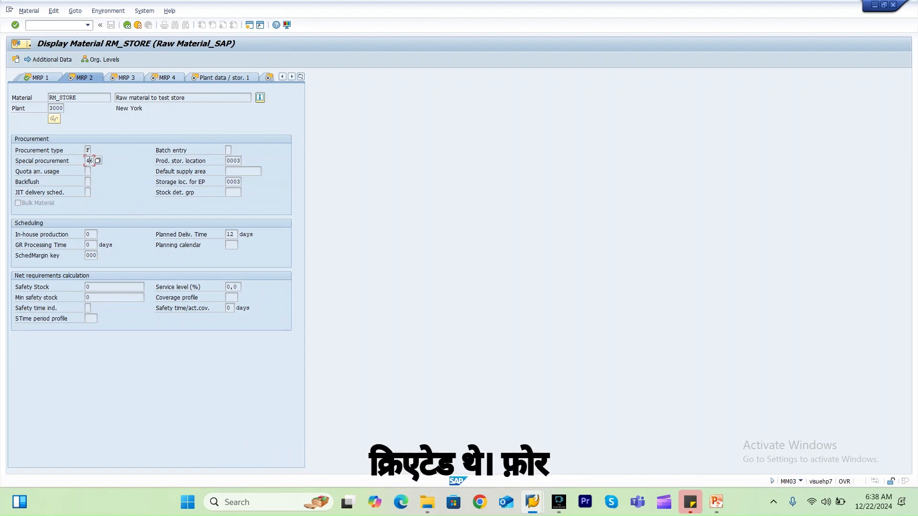
left_click(98, 161)
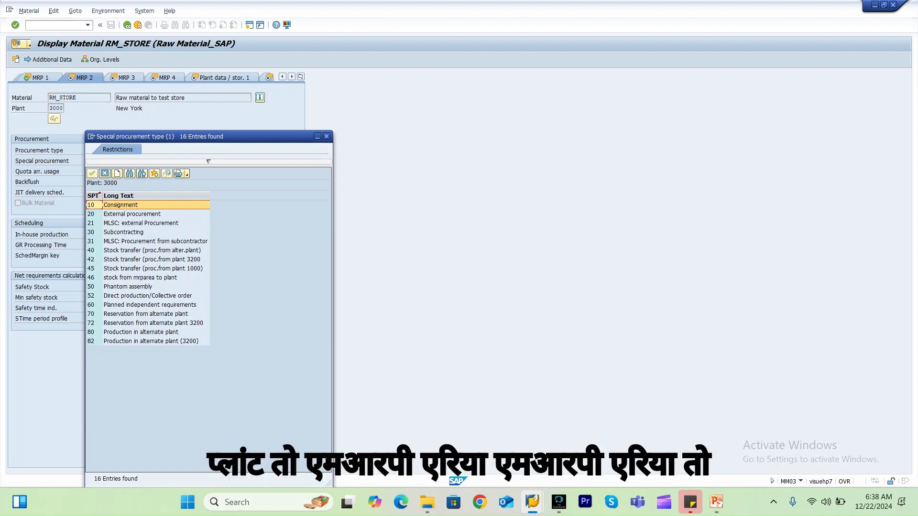
left_click(140, 278)
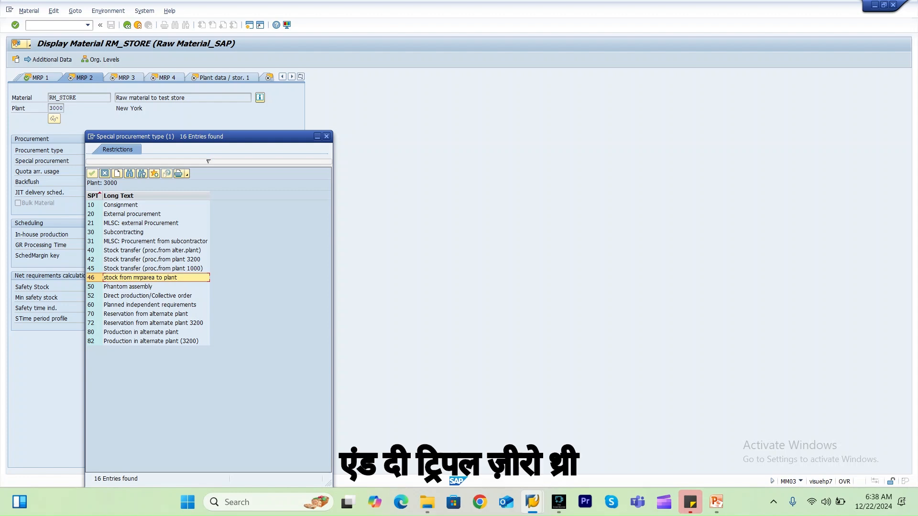
double_click(103, 278)
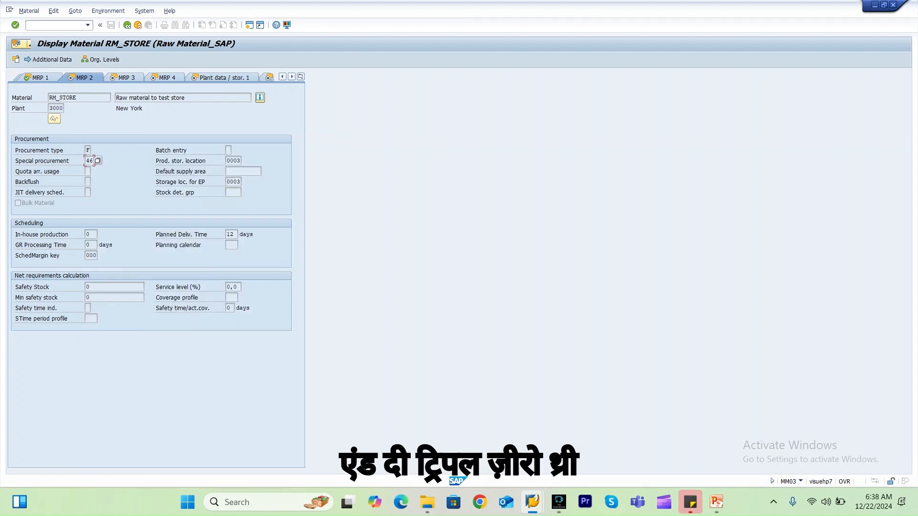
left_click(233, 182)
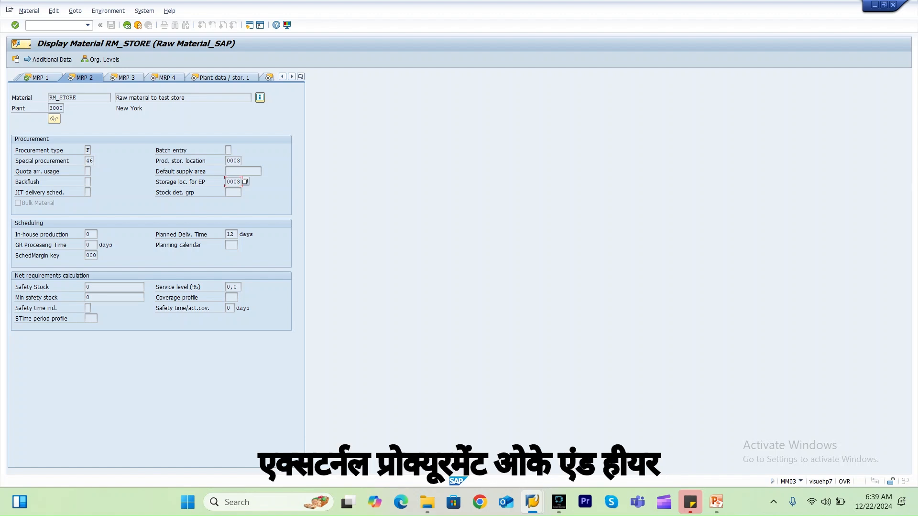
left_click(41, 78)
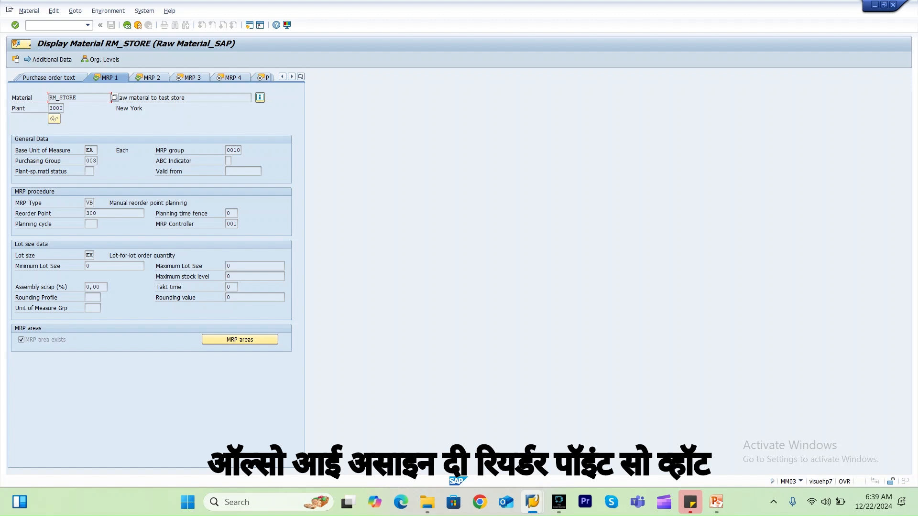
left_click(100, 213)
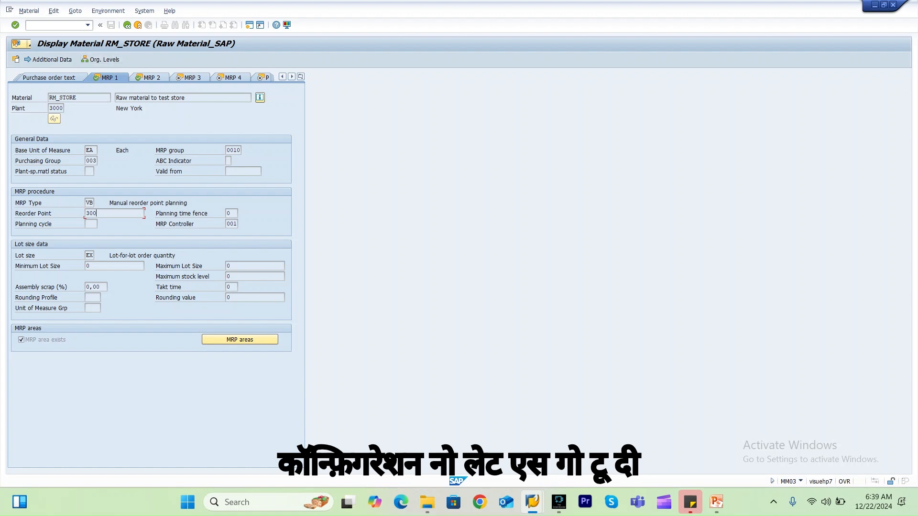
Display the stock/requirements list for material RM_STORE in MRP area 3000_0001 of plant 3000 with transaction MD04.
type("/nmd04")
key("Return")
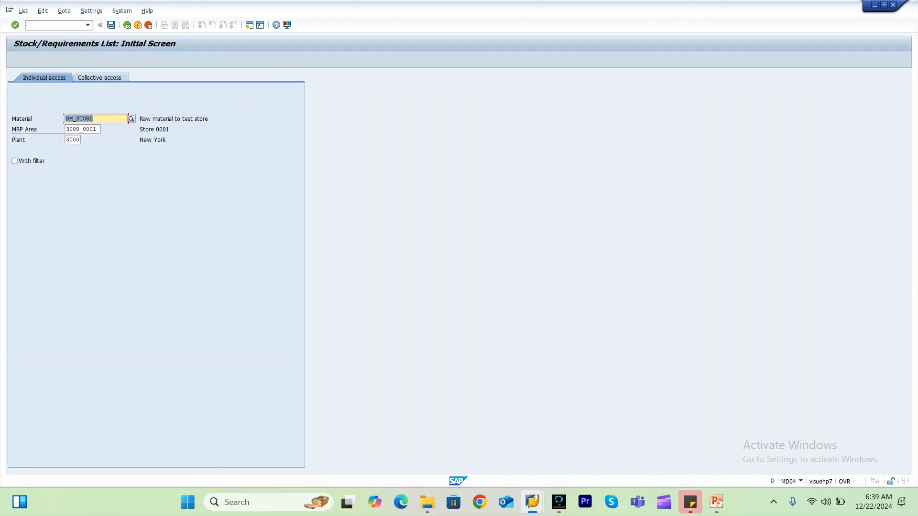
key("Return")
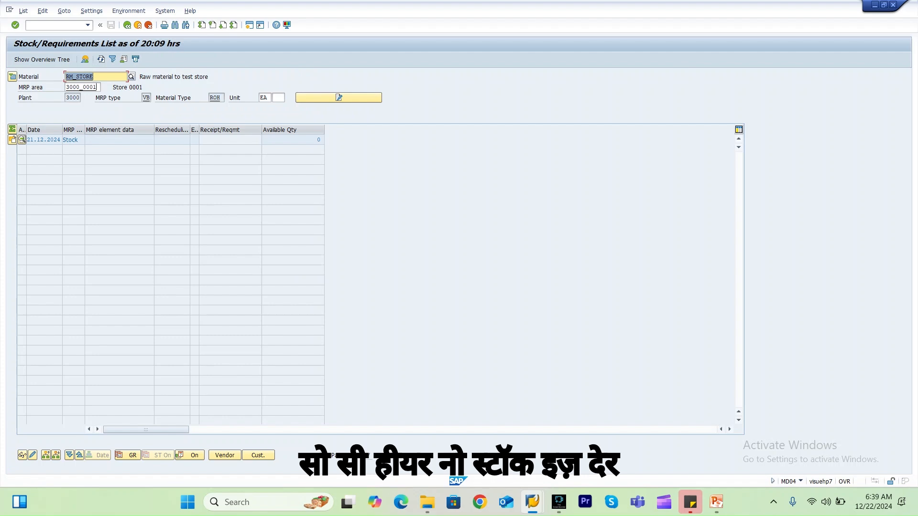
Switch the stock/requirements list to the plant-level MRP area 3000.
key("Tab")
type("3")
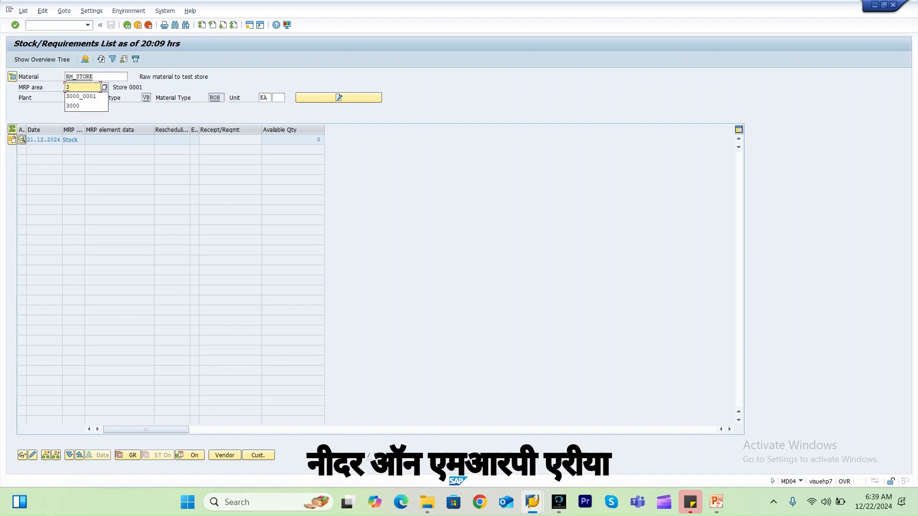
type("000")
key("Return")
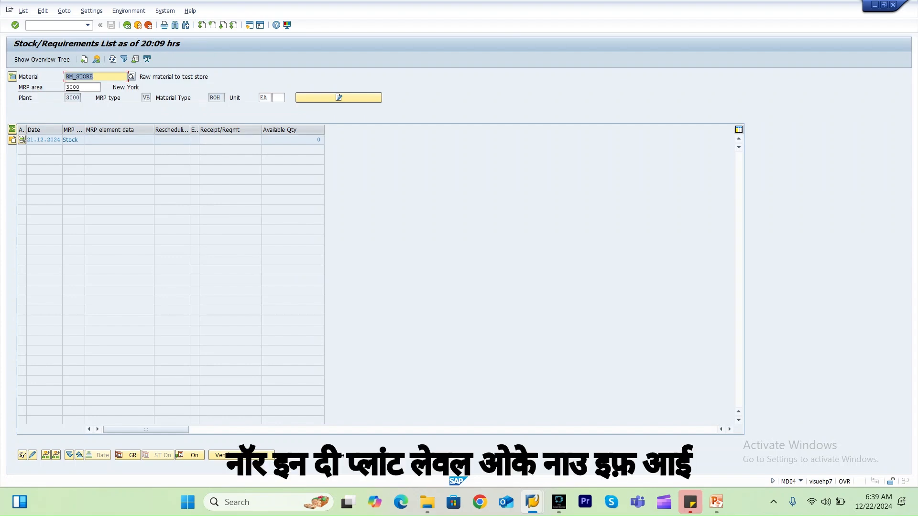
Run single-item, multi-level MRP planning (MD02) in a new session for RM_STORE in MRP area 3000 of plant 3000.
left_click(55, 24)
type("/o")
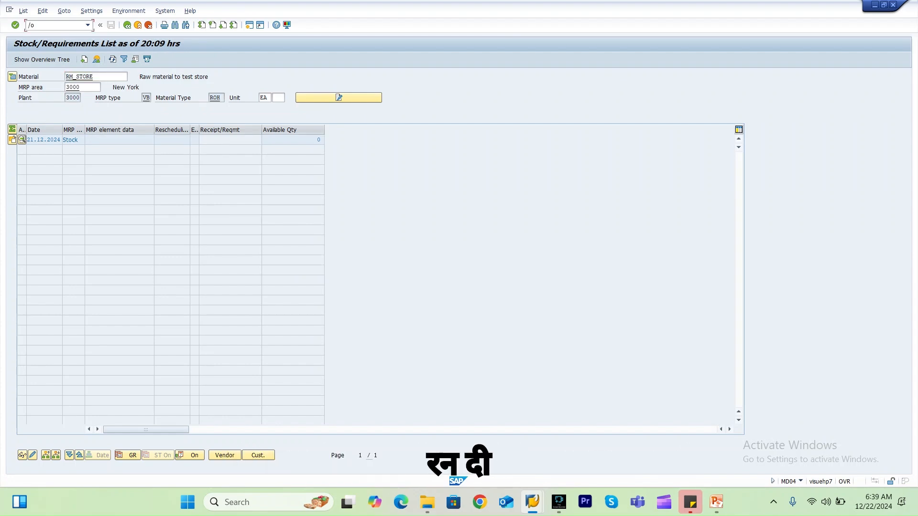
type("md02")
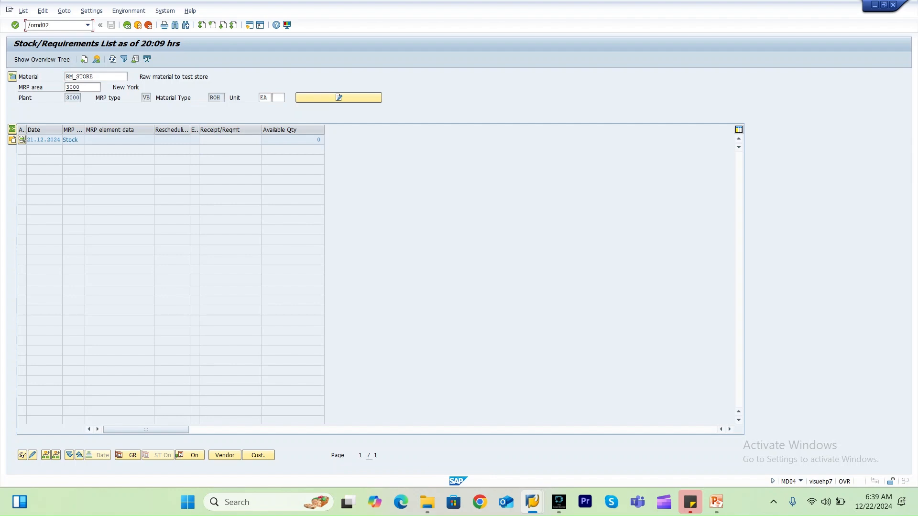
key("Return")
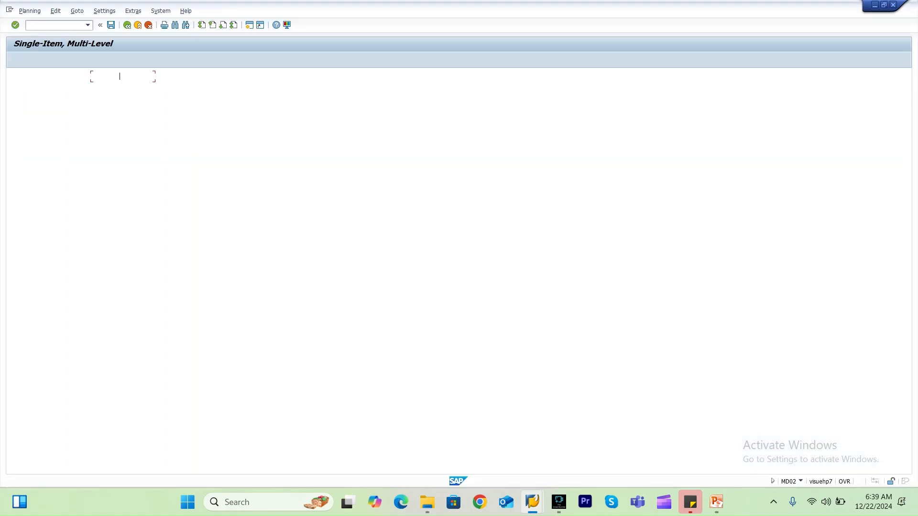
key("Return")
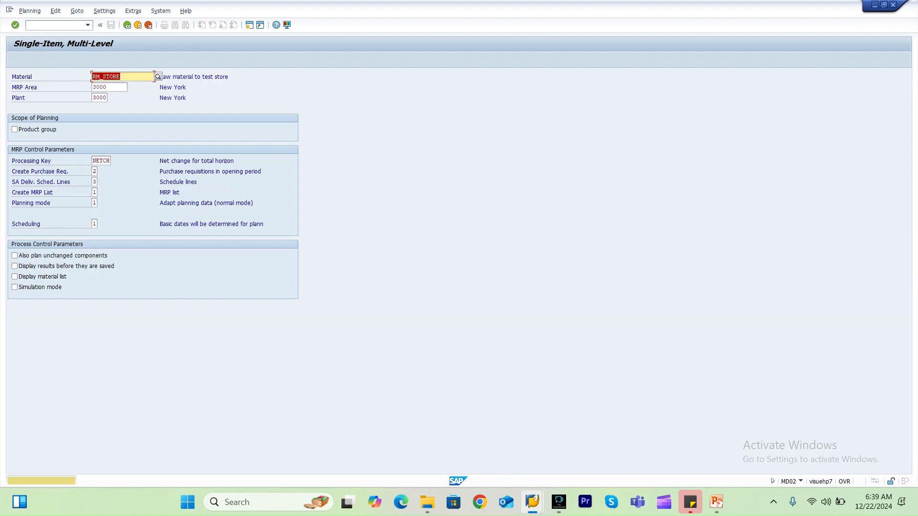
key("Return")
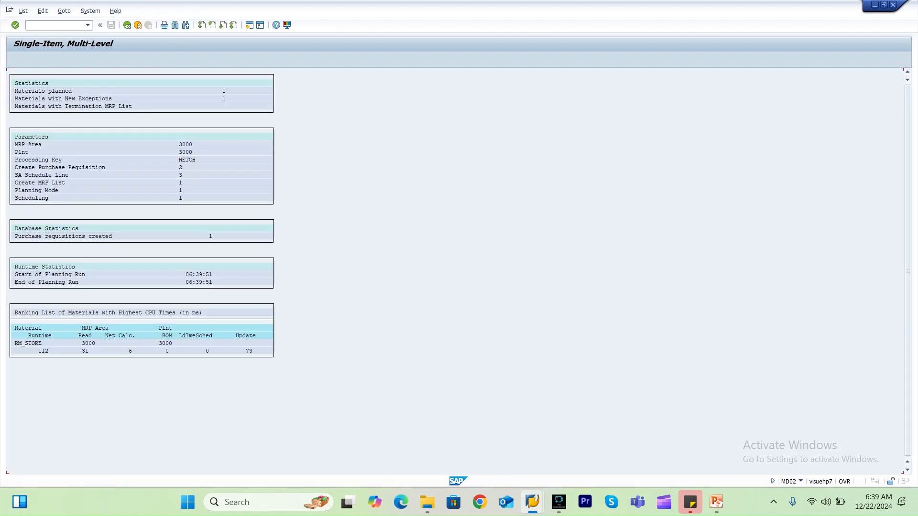
Refresh the stock/requirements list and open the generated purchase requisition in change mode from its MRP element.
key("alt+Tab")
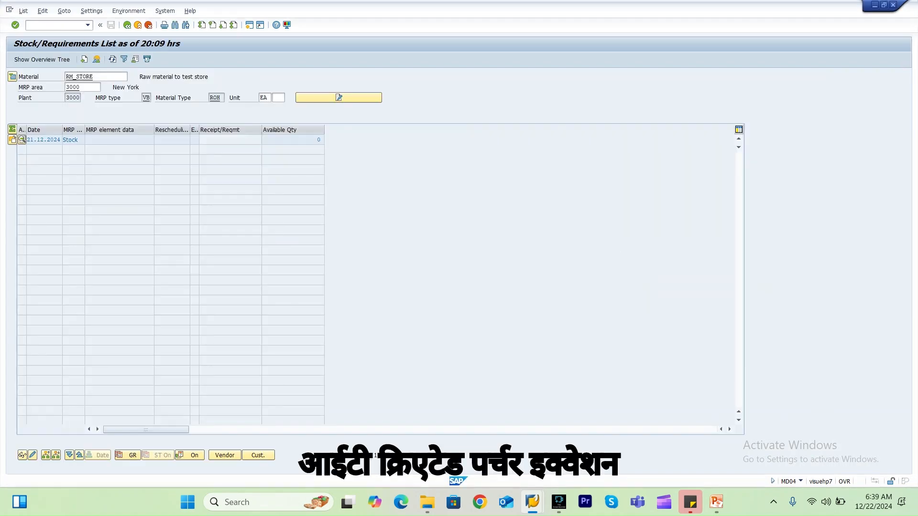
left_click(113, 59)
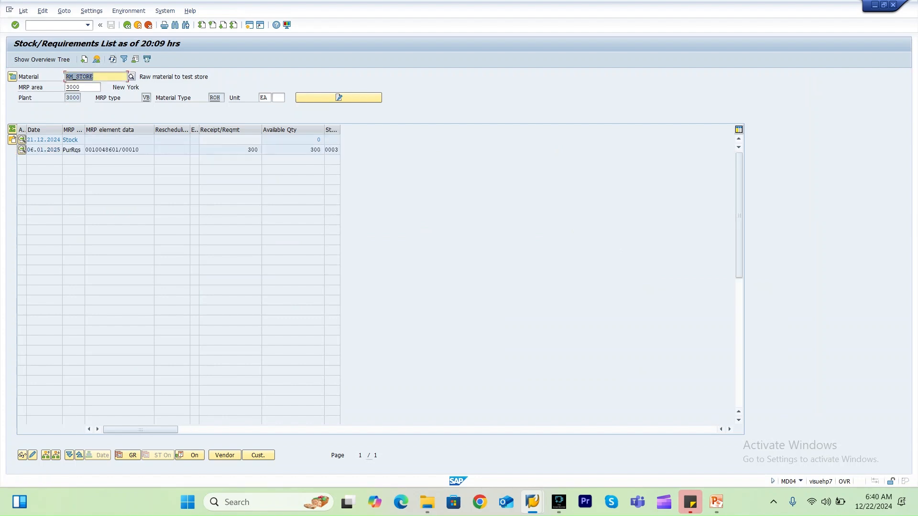
double_click(72, 150)
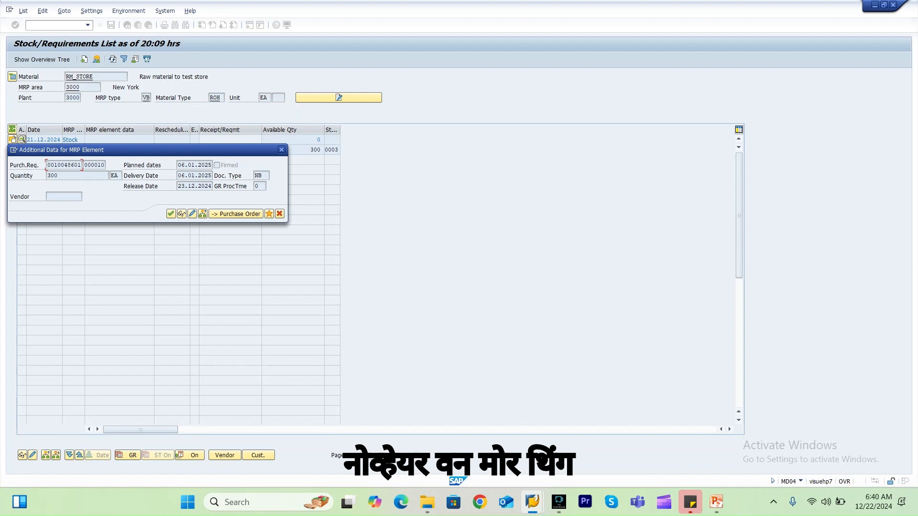
left_click(182, 214)
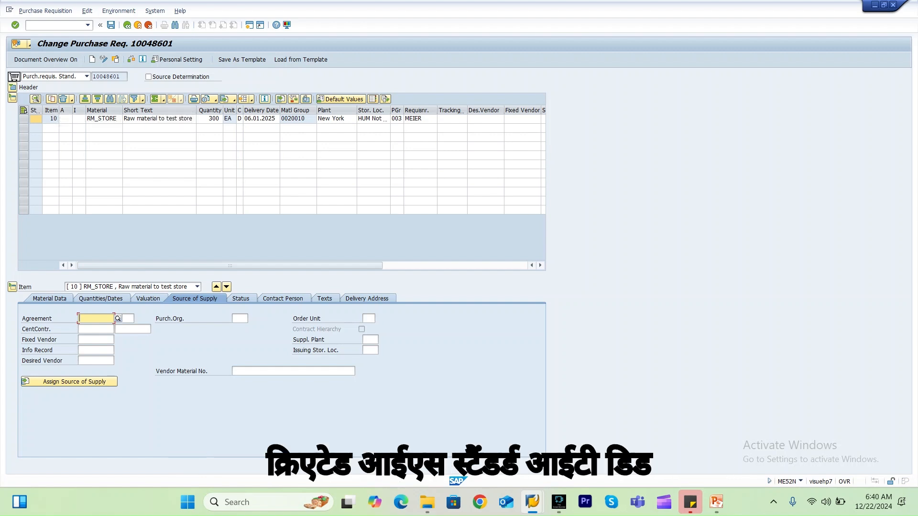
left_click(77, 119)
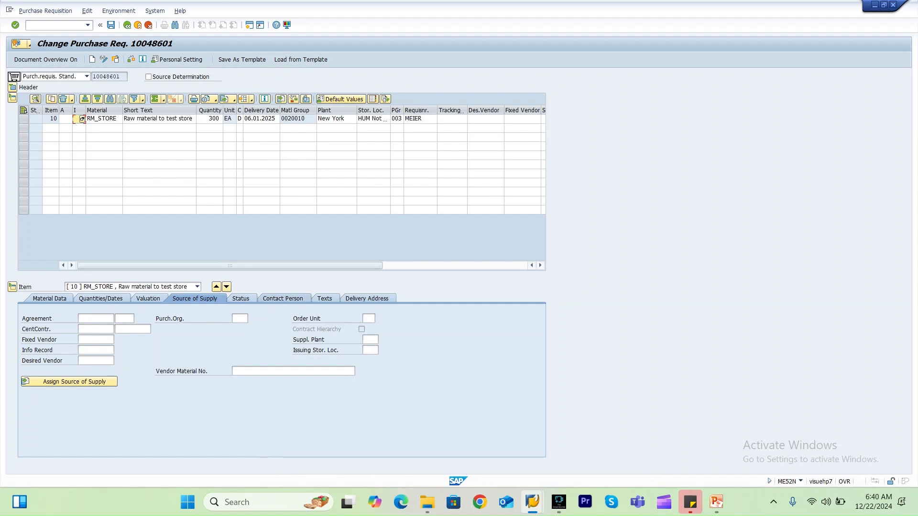
In the planning session, open the SPRO reference IMG and review the issuing storage location activation under Set Up Stock Transfer Between Storage Locations.
mouse_move(532, 502)
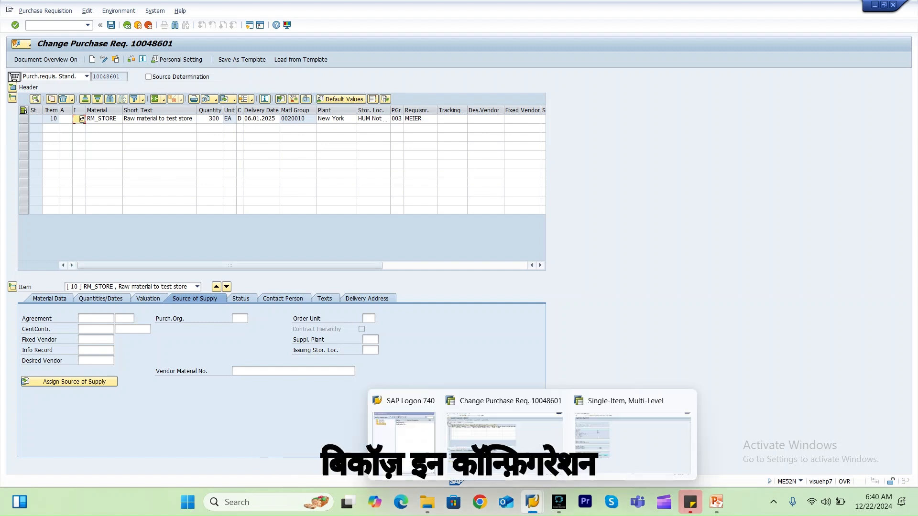
left_click(631, 440)
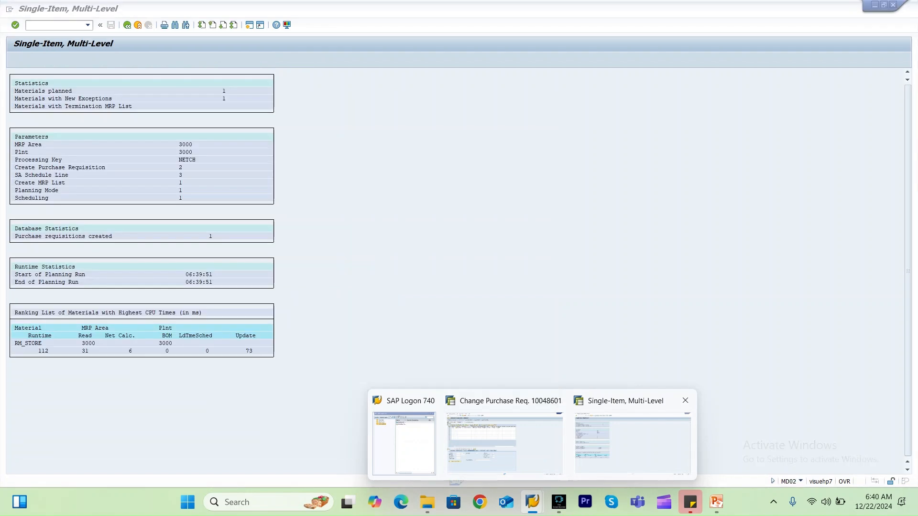
type("/n")
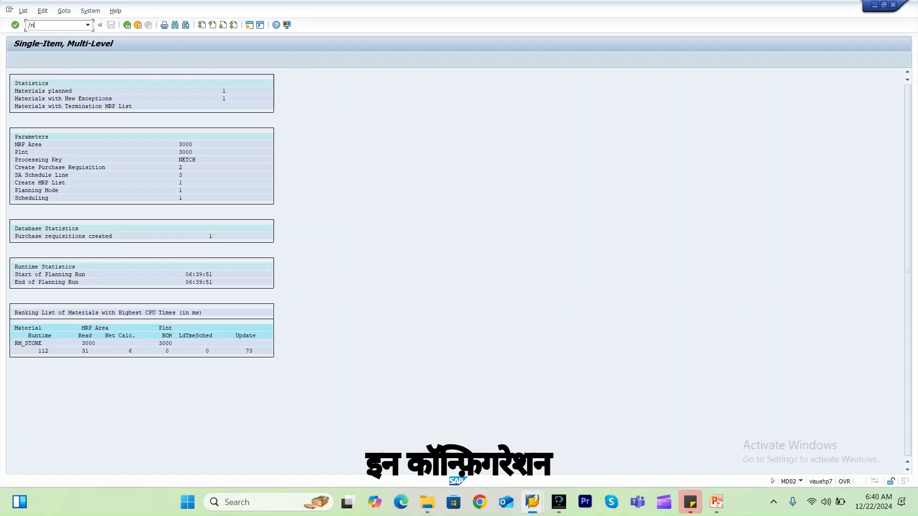
type("spro")
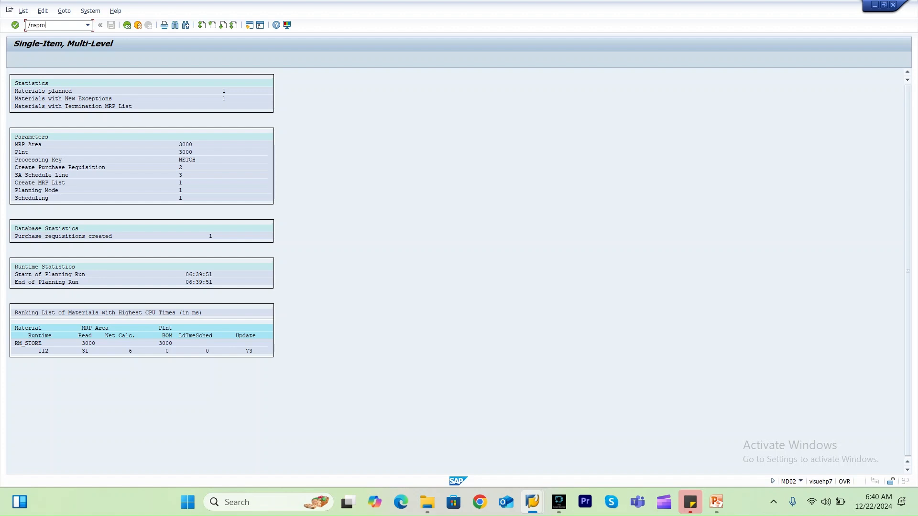
key("Return")
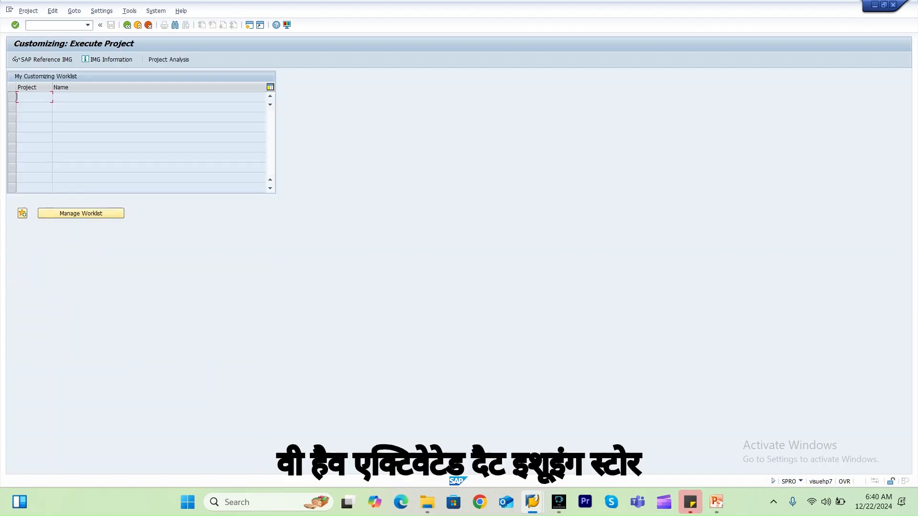
left_click(43, 60)
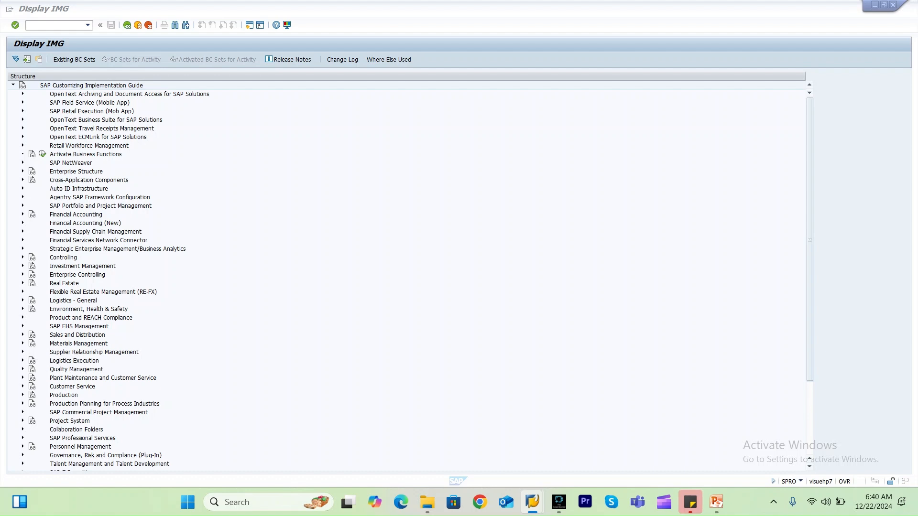
left_click(23, 343)
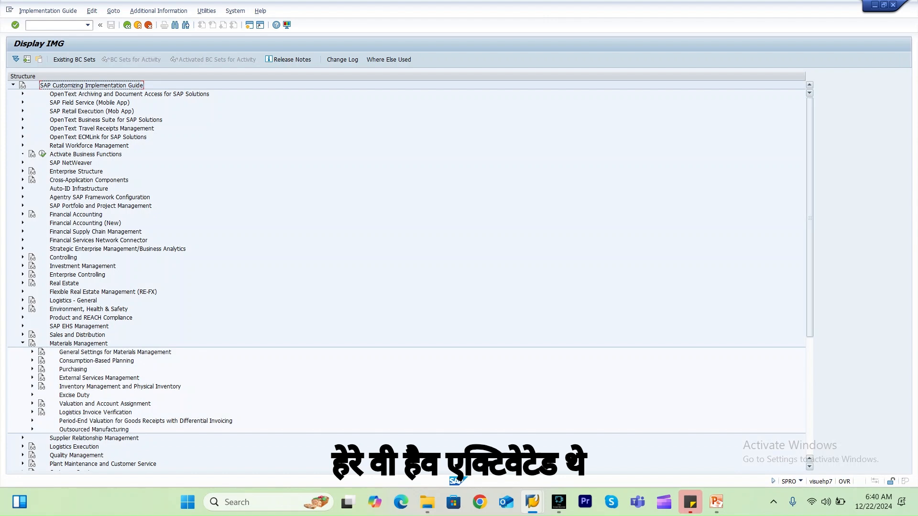
scroll(407, 272, "down", 7)
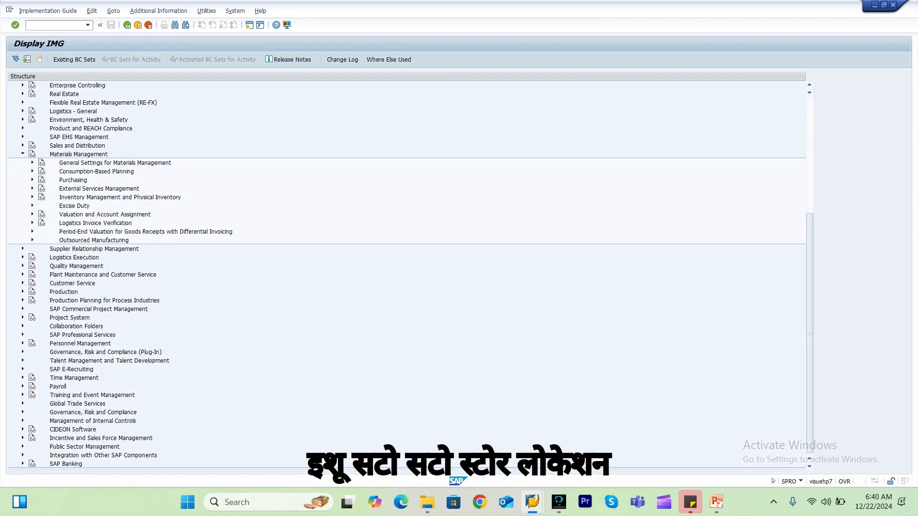
left_click(32, 179)
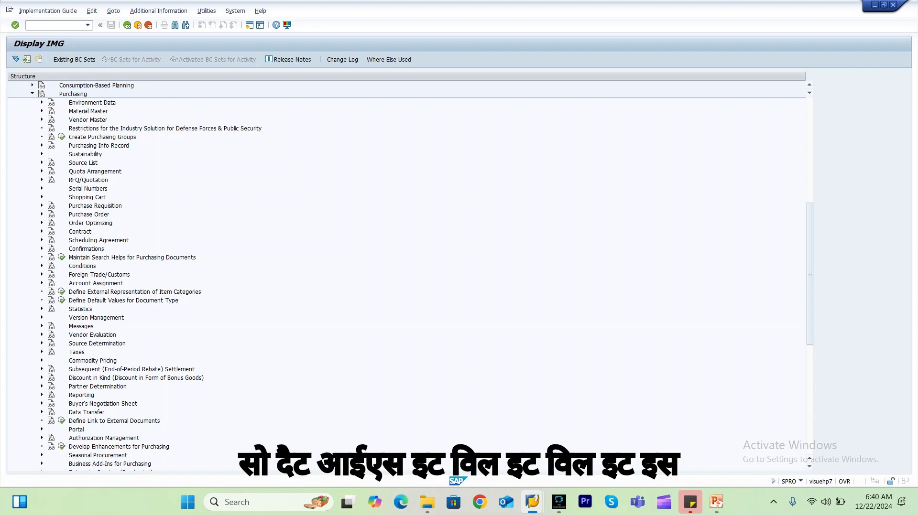
left_click(41, 214)
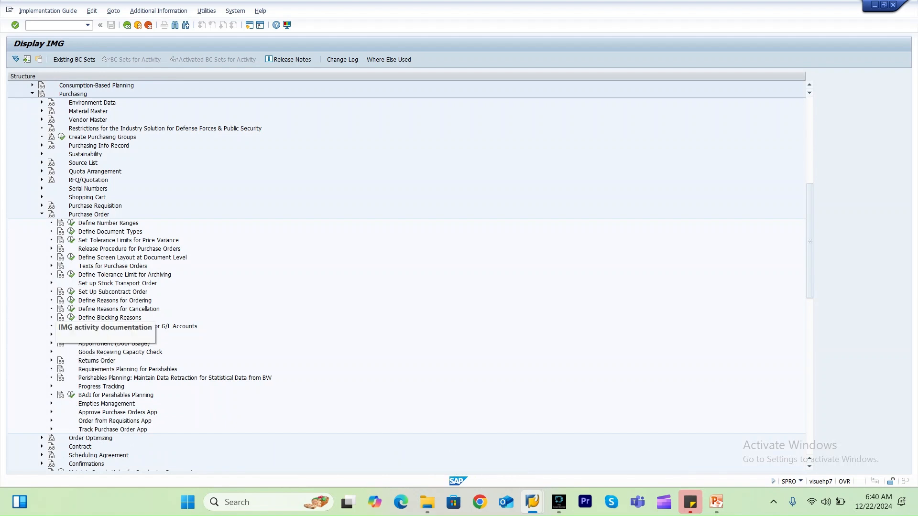
left_click(51, 283)
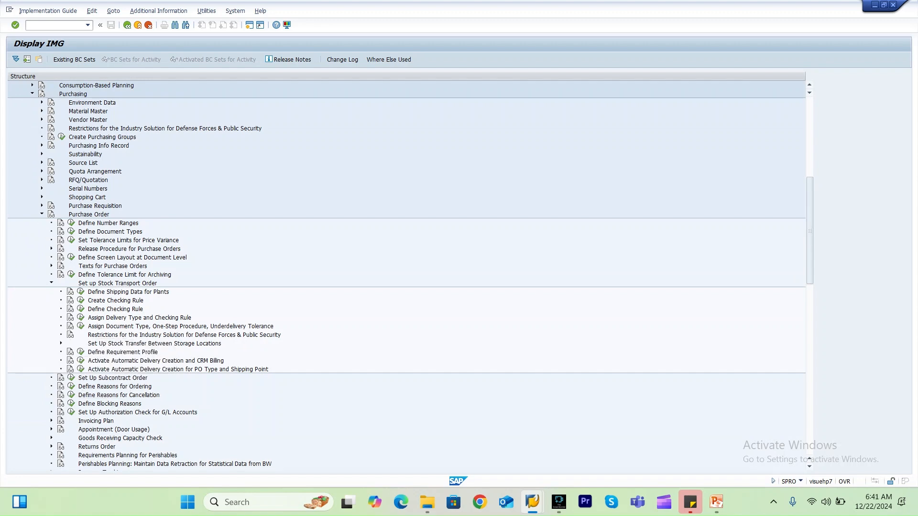
left_click(61, 343)
left_click(90, 352)
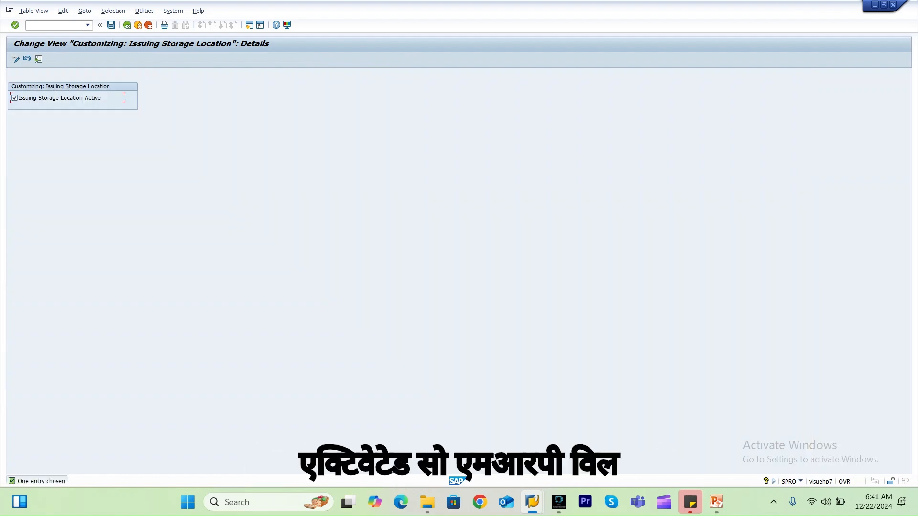
key("alt+Tab")
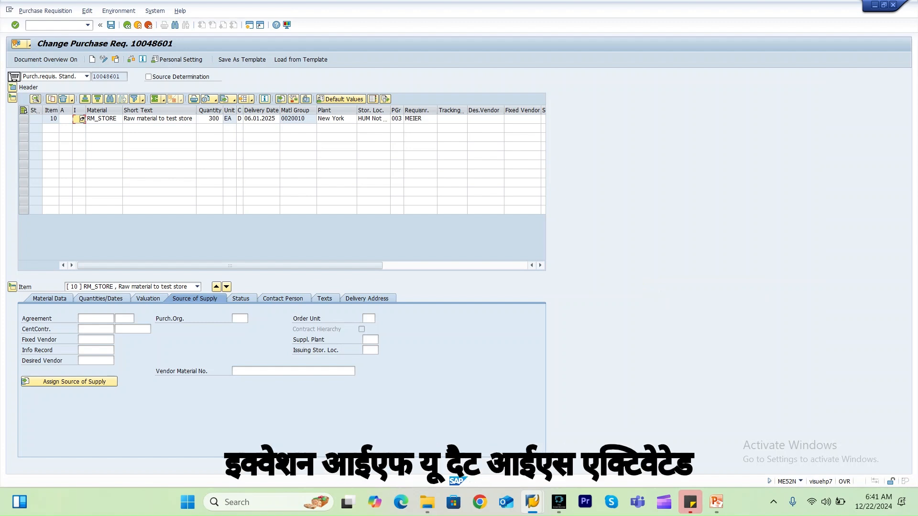
key("alt+Tab")
key("alt+Tab")
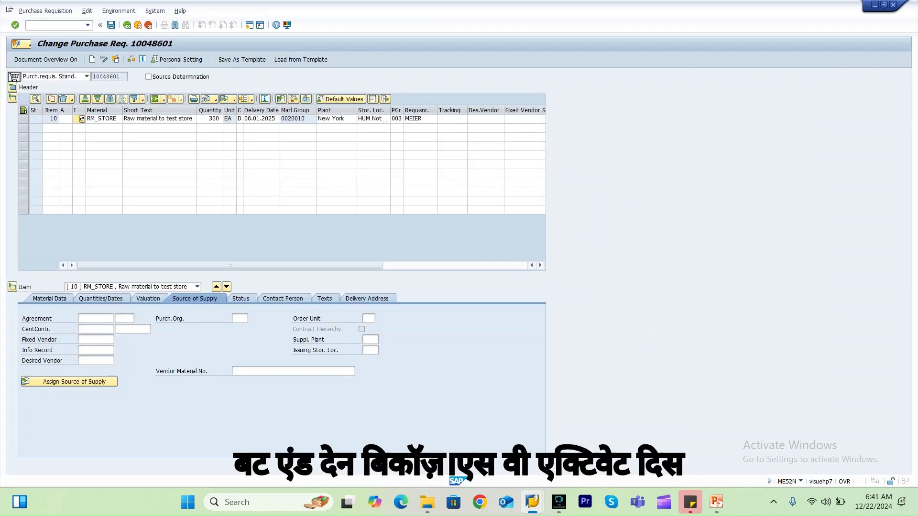
key("alt+Tab")
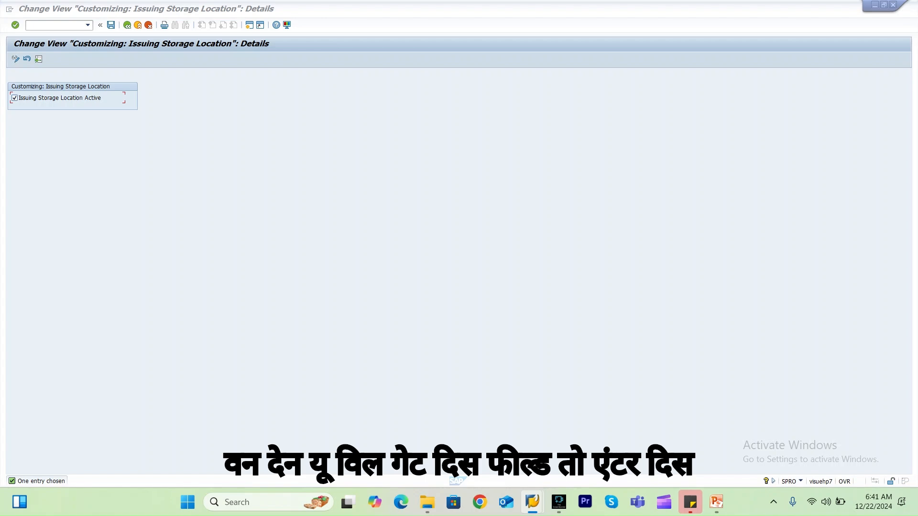
key("alt+Tab")
Set the purchase requisition item's item category to U for a stock transfer.
left_click(364, 350)
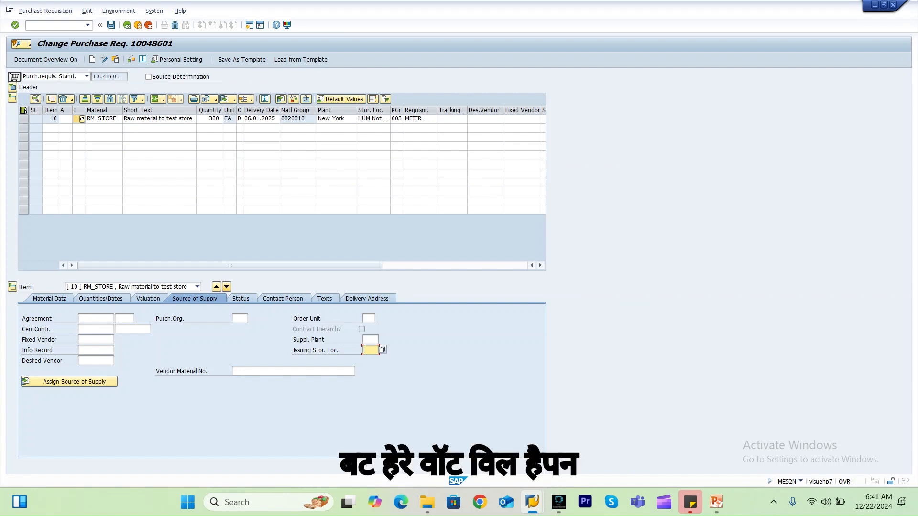
left_click(76, 119)
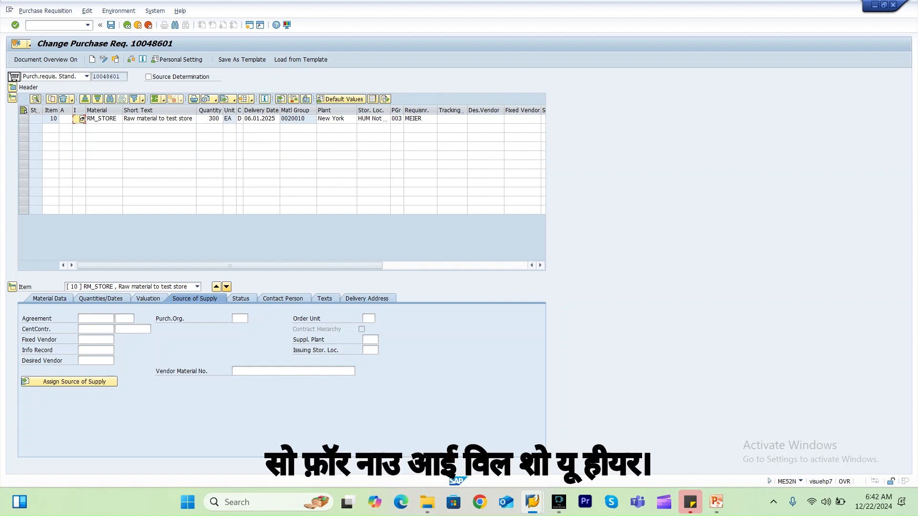
type("U")
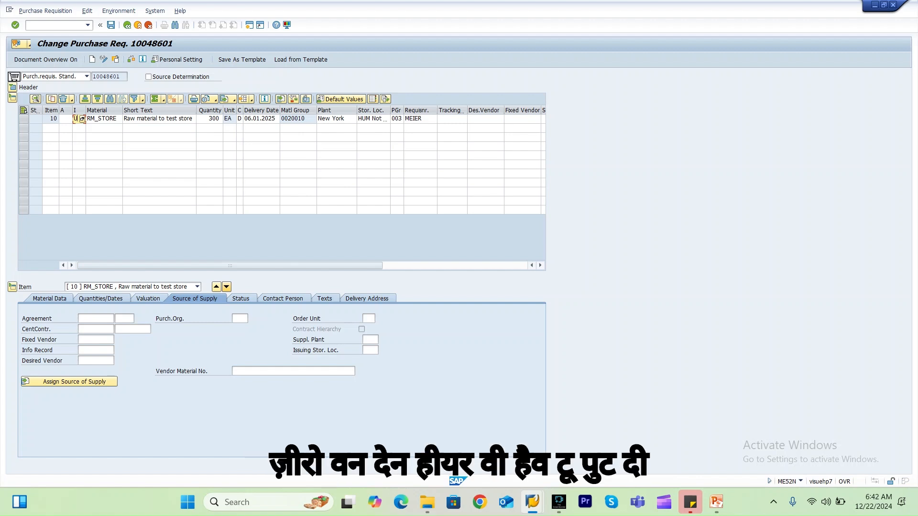
Enter supplying plant 3000 and issuing storage location 0001 for the item, then save the requisition.
left_click(370, 340)
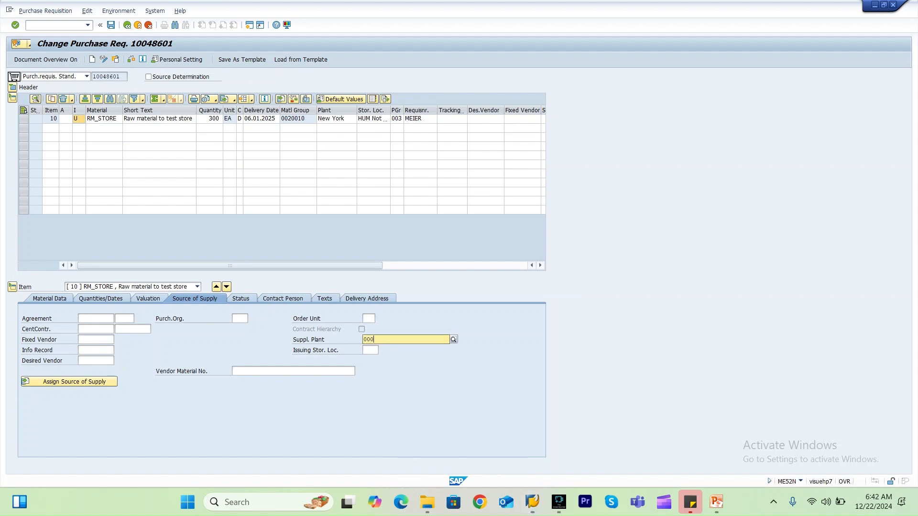
type("30")
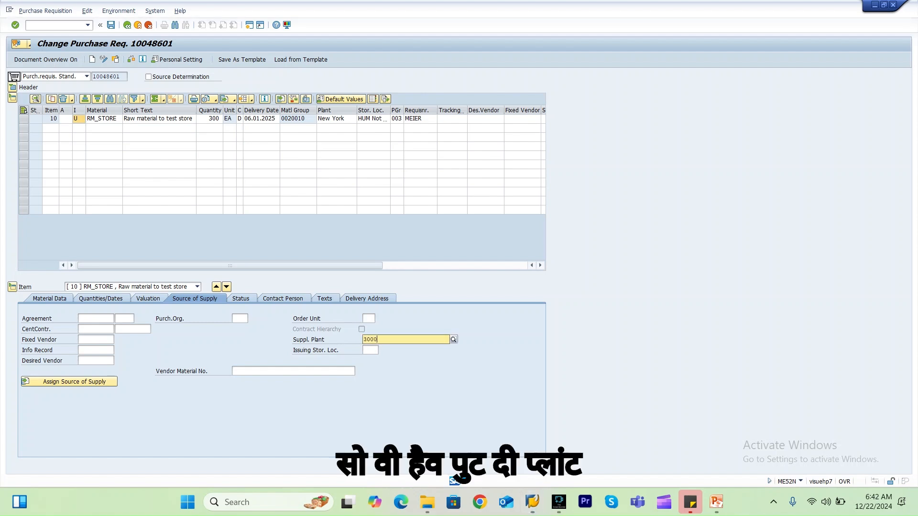
key("Return")
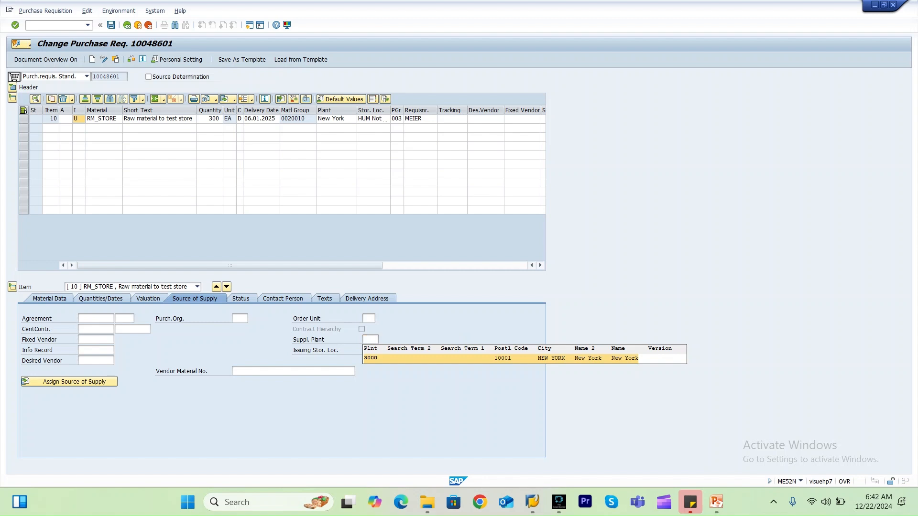
key("Tab")
type("0001")
key("Return")
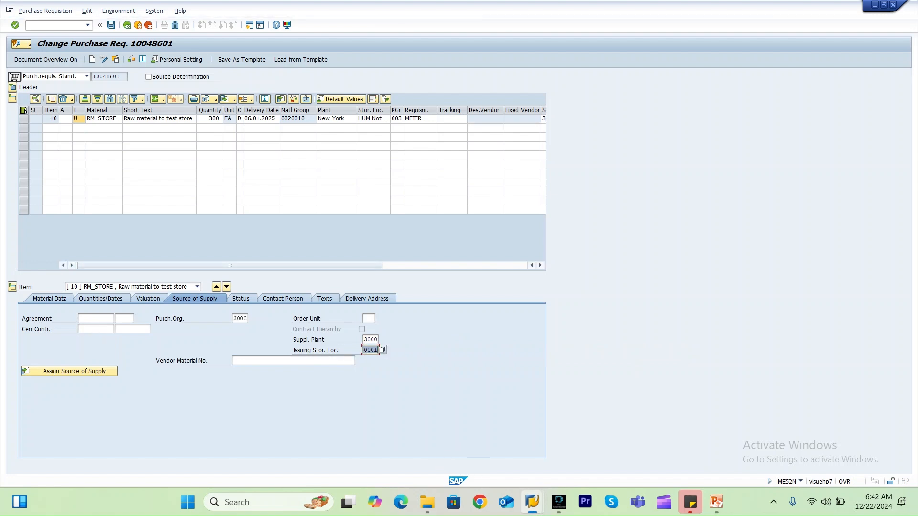
key("ctrl+s")
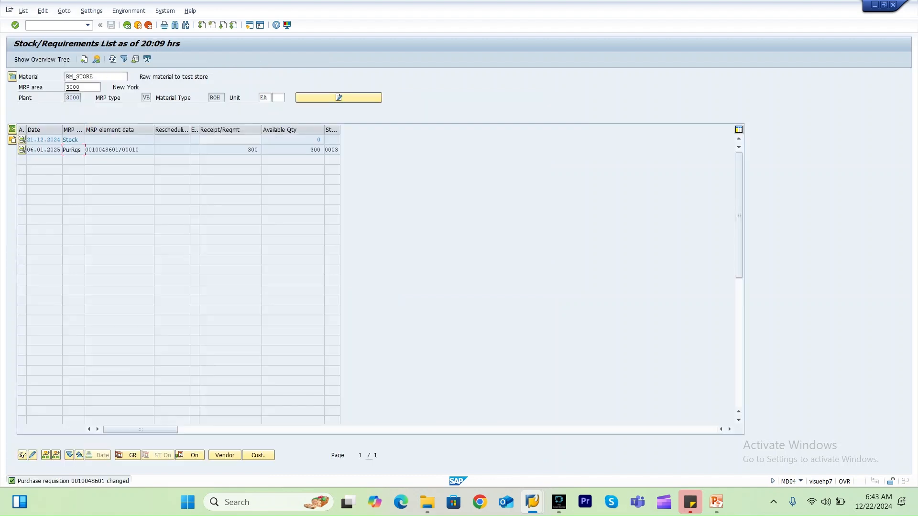
Refresh the stock/requirements list and open RM_STORE's list in a new session for MRP area 3000_0001.
left_click(112, 59)
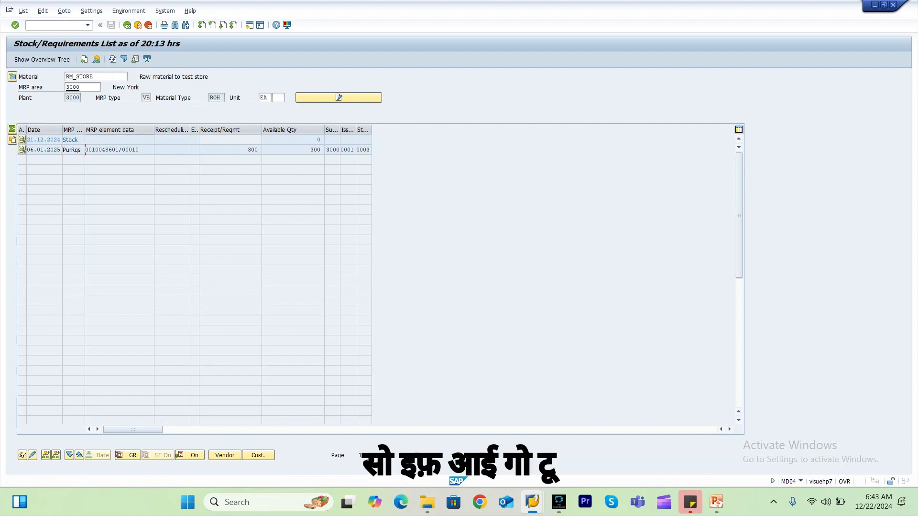
type("/omd0")
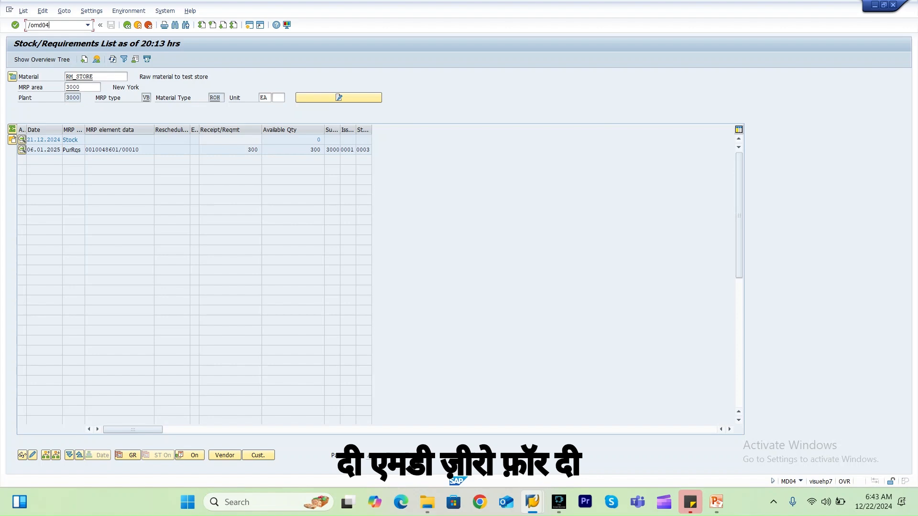
type("4")
key("Return")
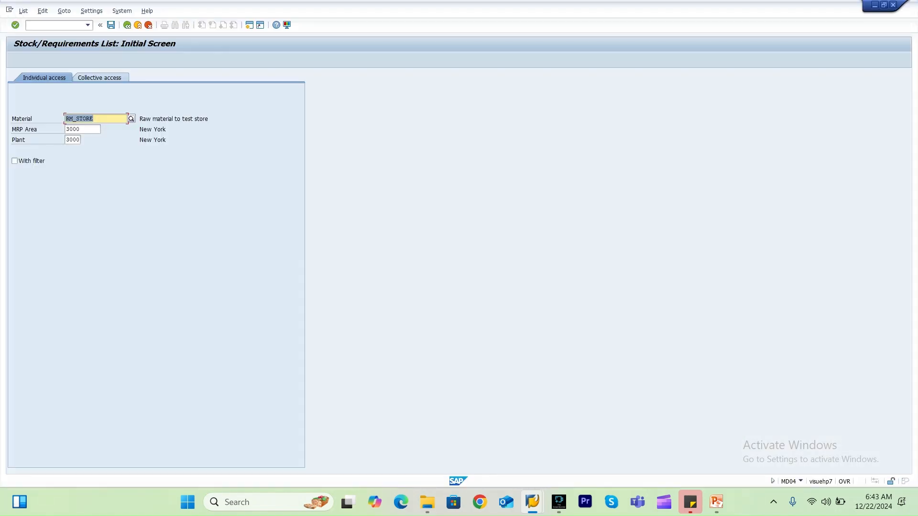
left_click(83, 129)
type("\\")
key("BackSpace")
key("BackSpace")
key("BackSpace")
key("BackSpace")
key("Down")
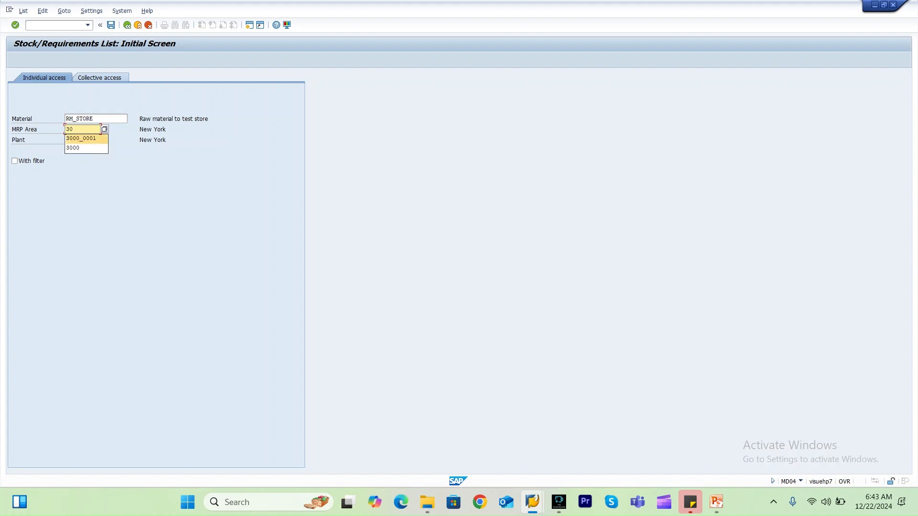
key("Return")
key("Return")
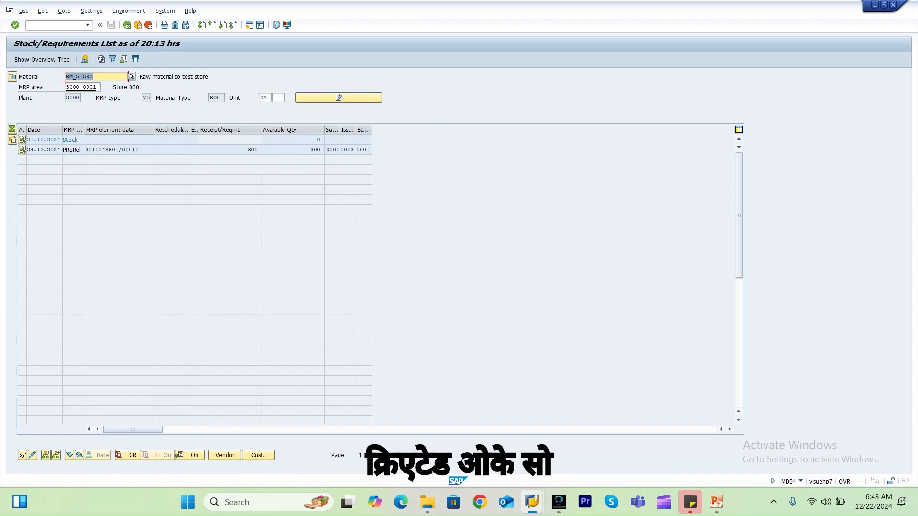
Run single-item, multi-level MRP (MD02) in a new session for RM_STORE in MRP area 3000_0001.
key("alt+Tab")
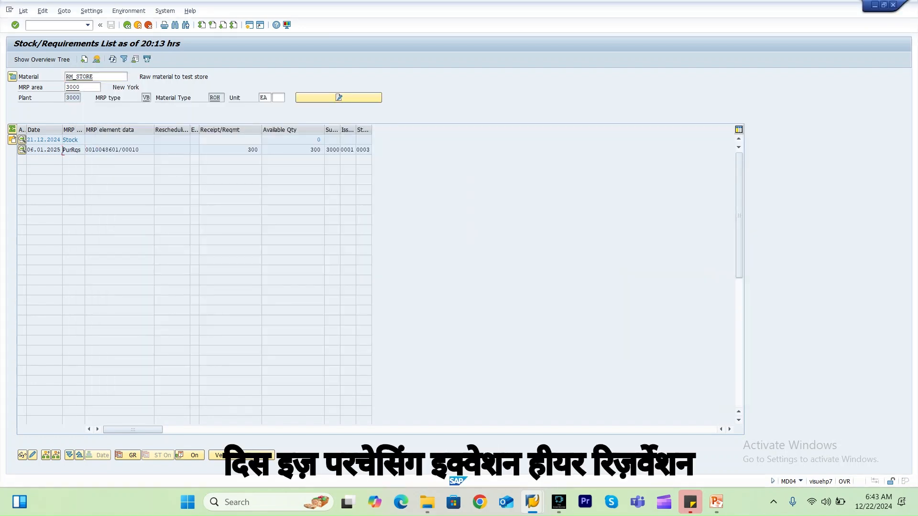
key("alt+Tab")
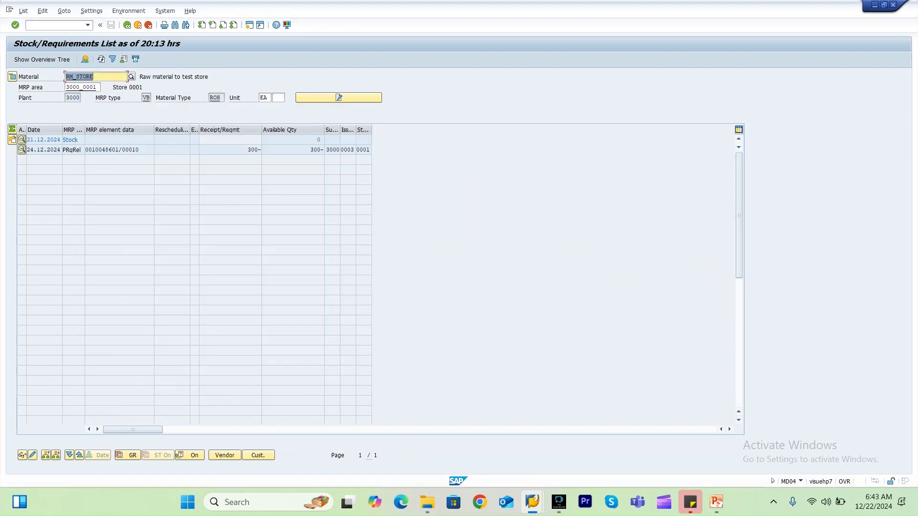
left_click(84, 87)
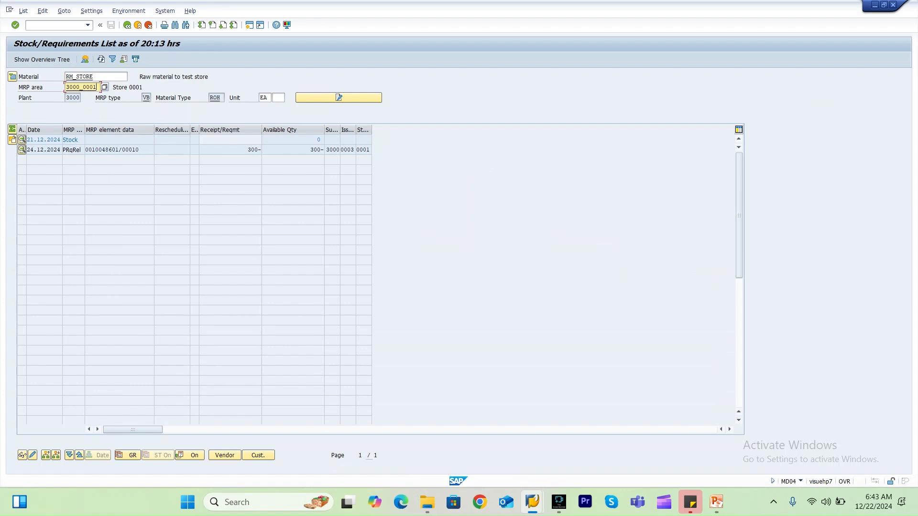
left_click(118, 151)
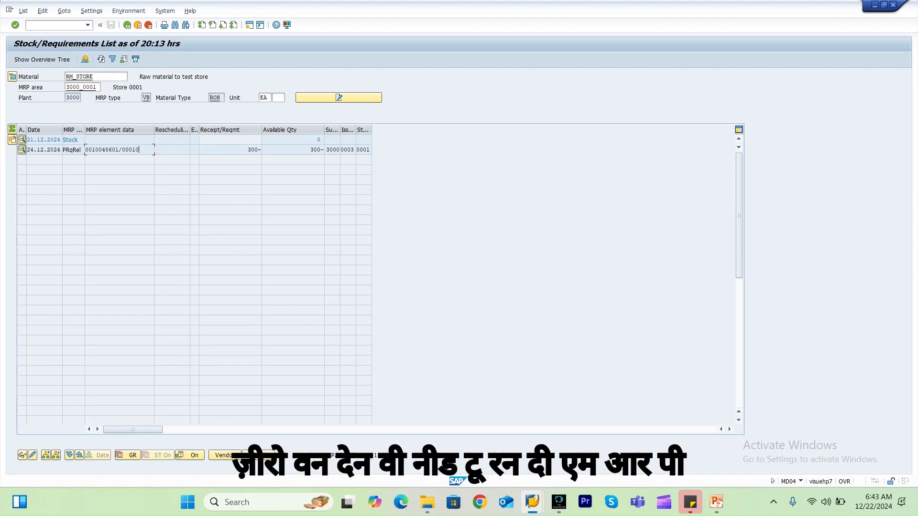
double_click(82, 87)
left_click(67, 87)
left_click(53, 25)
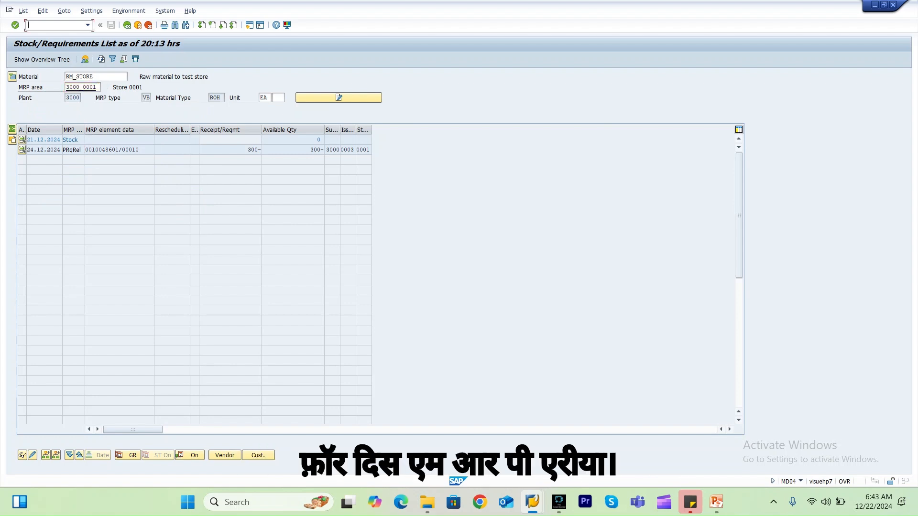
type("/omd02")
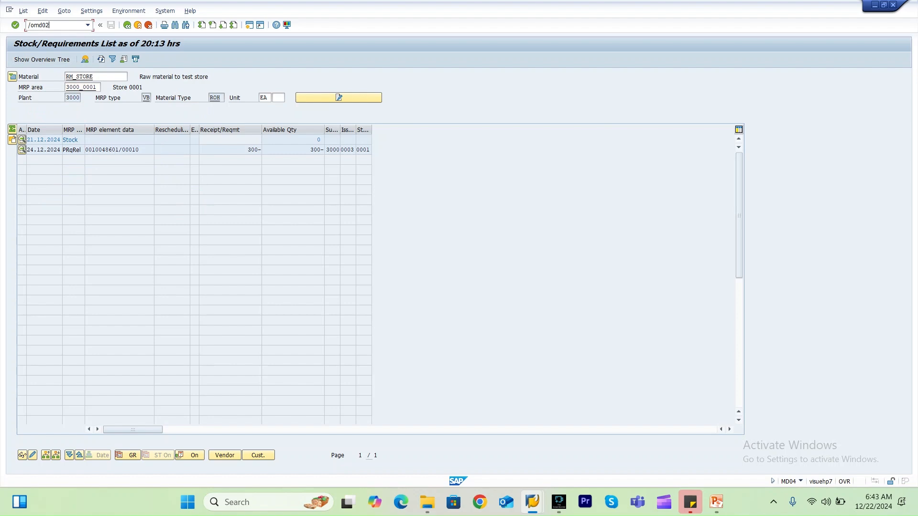
key("Return")
key("Return")
key("Return")
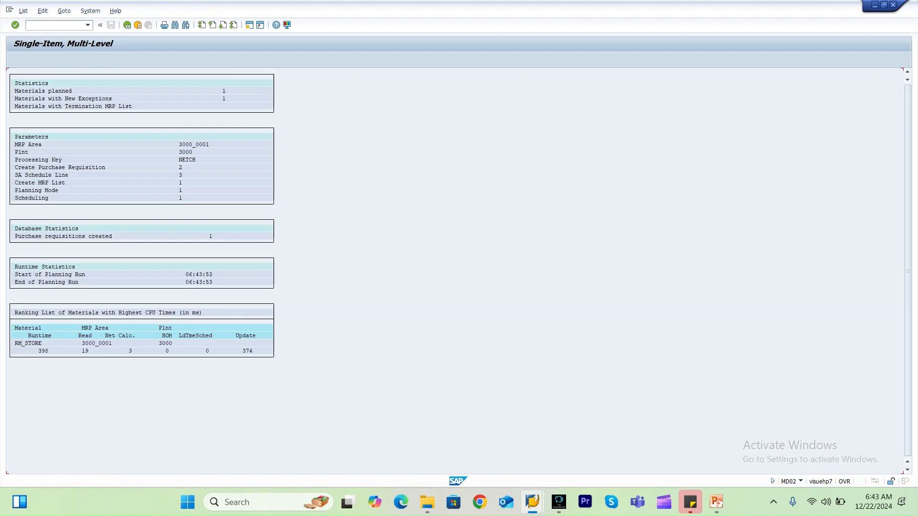
Refresh the MRP area 3000_0001 list and review its requisitions alongside the issuing storage location customizing.
key("alt+Tab")
left_click(101, 59)
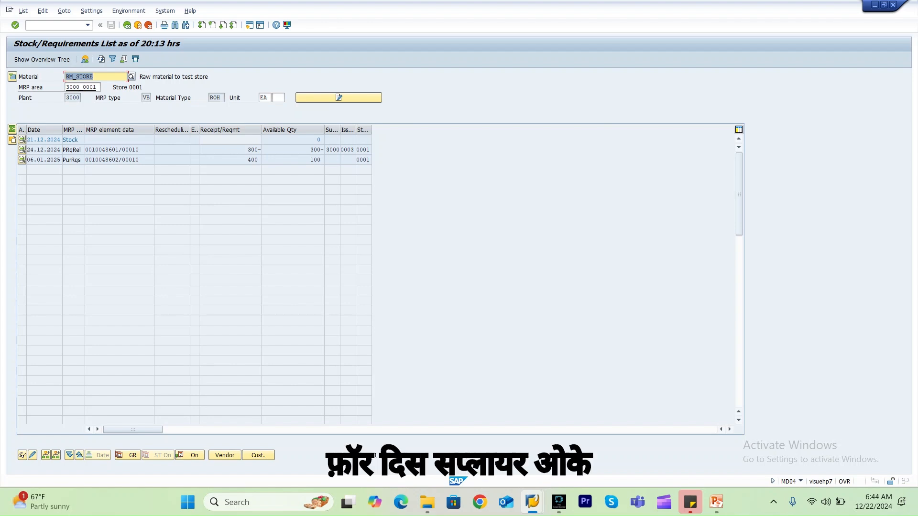
left_click(105, 161)
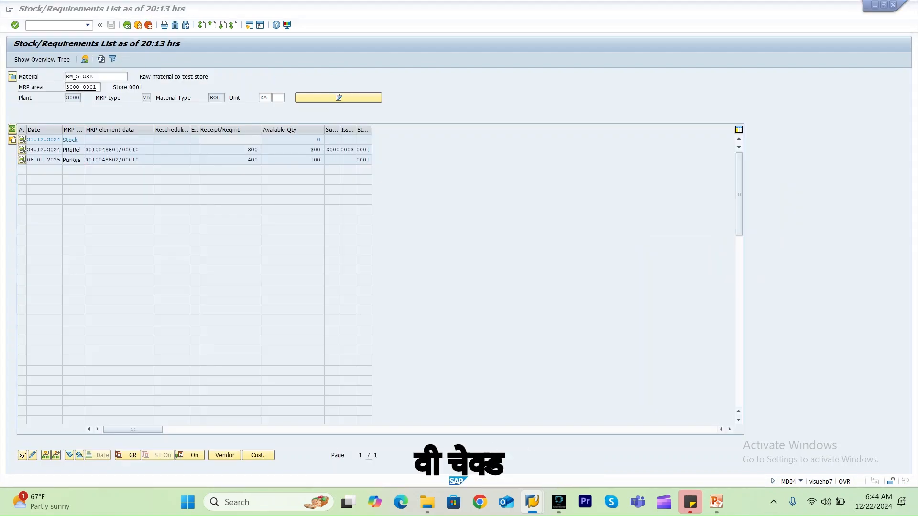
key("alt+Tab")
key("alt+Tab")
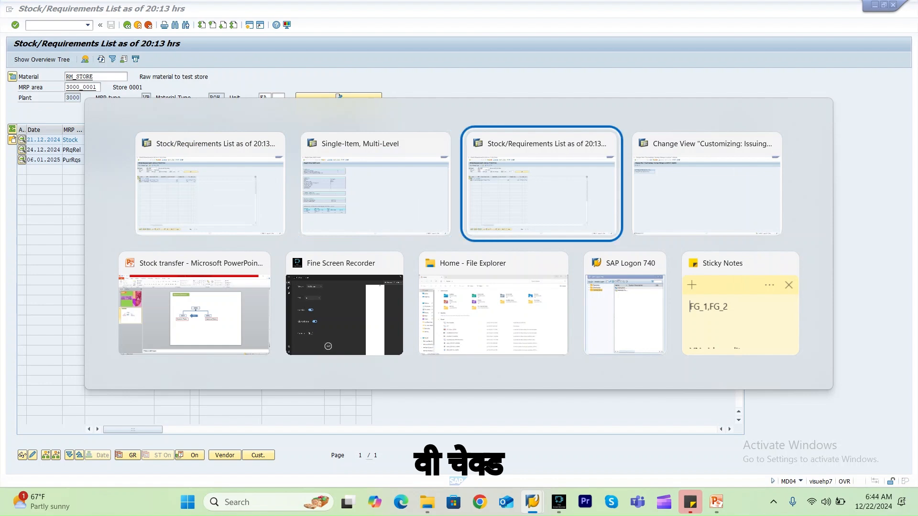
key("alt+Tab")
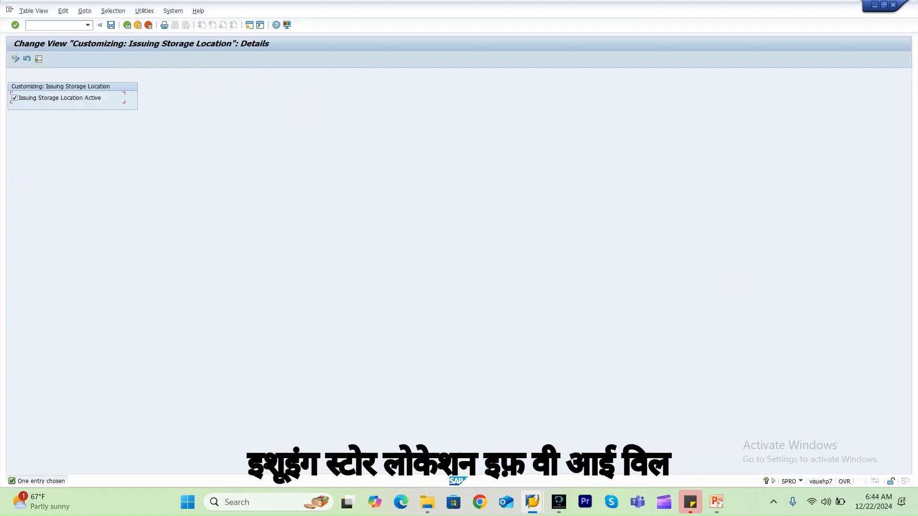
key("alt+Tab")
key("alt+Tab")
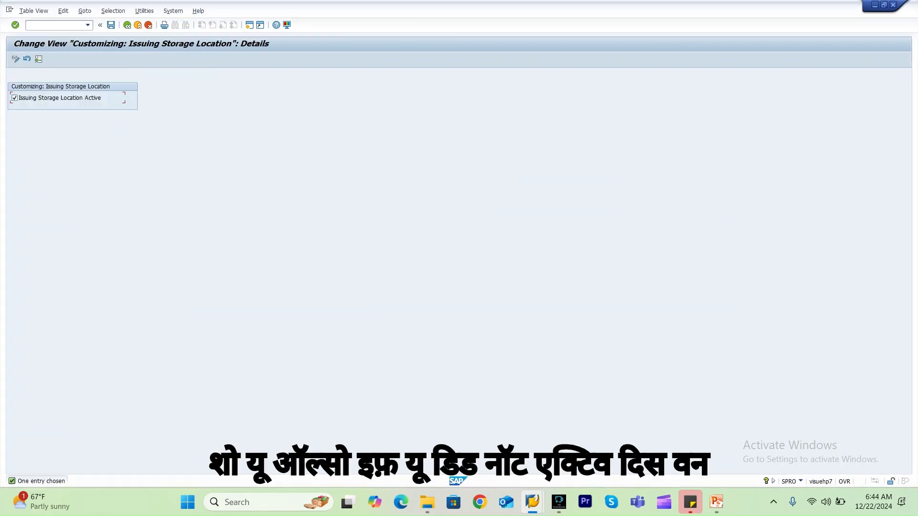
key("alt+Tab")
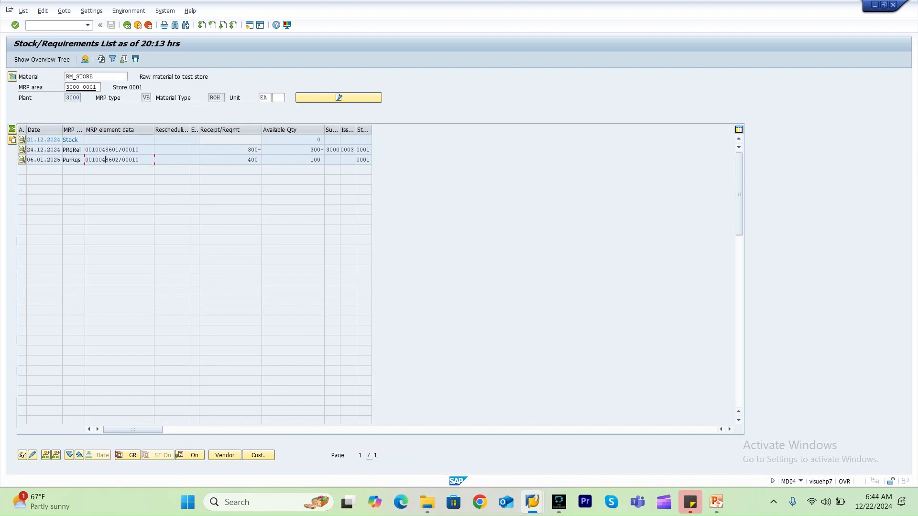
Return to the initial screen and switch the stock/requirements list to MRP area 3000.
key("F3")
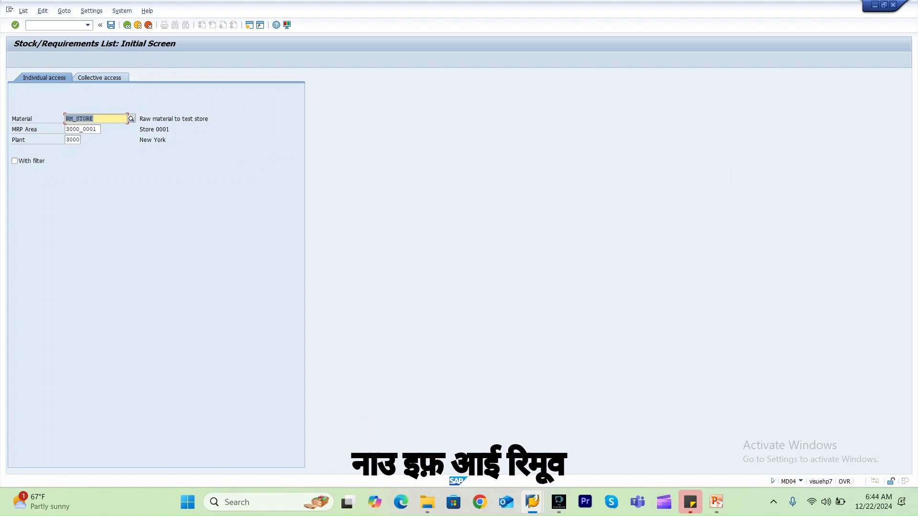
left_click(67, 129)
key("Delete")
key("Delete")
key("Delete")
key("Delete")
key("Delete")
key("Delete")
key("Delete")
key("Delete")
key("Delete")
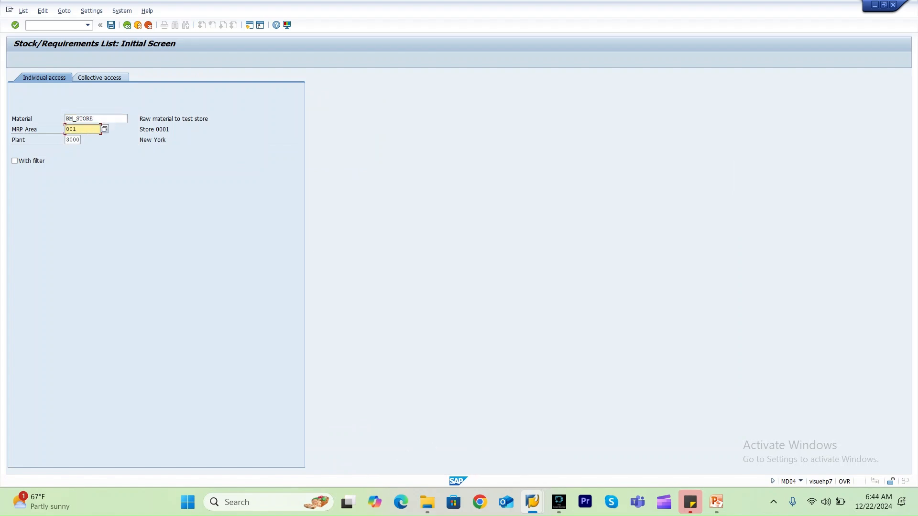
key("Return")
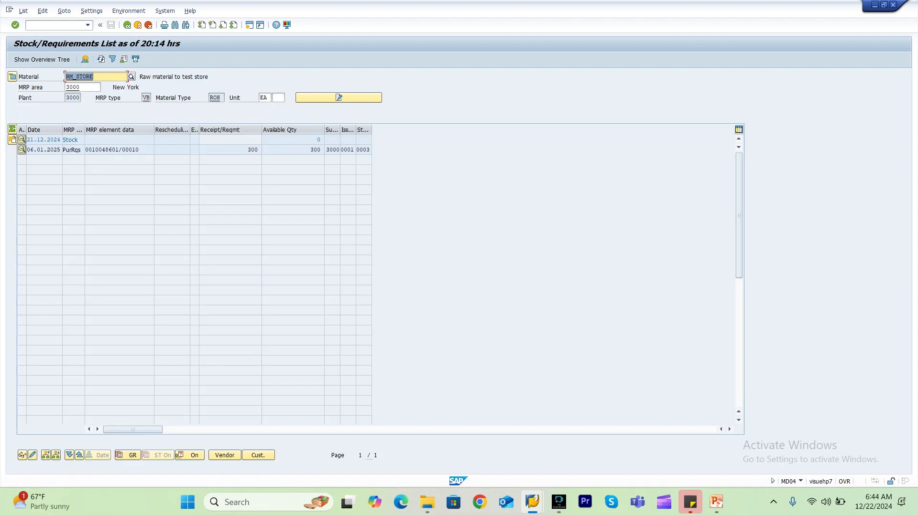
Open requisition 10048601 in change mode from its MRP element, delete its item, and save.
left_click(22, 150)
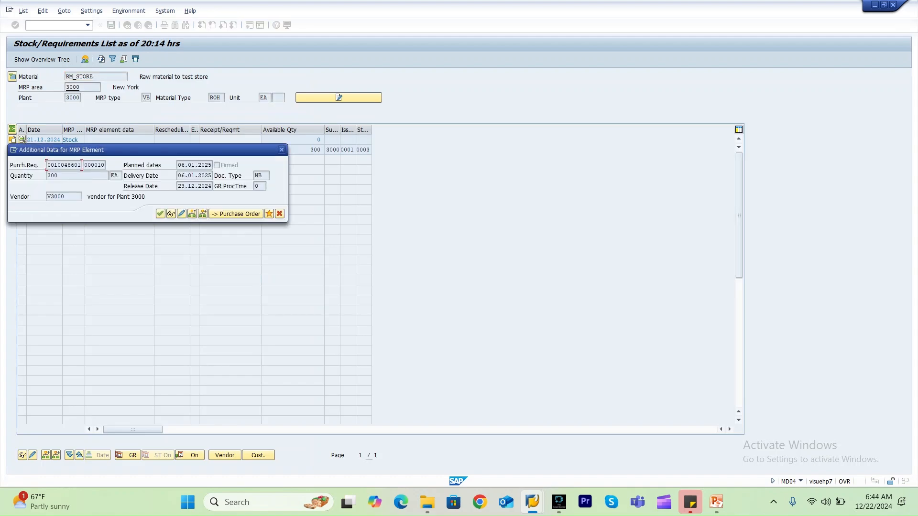
left_click(182, 214)
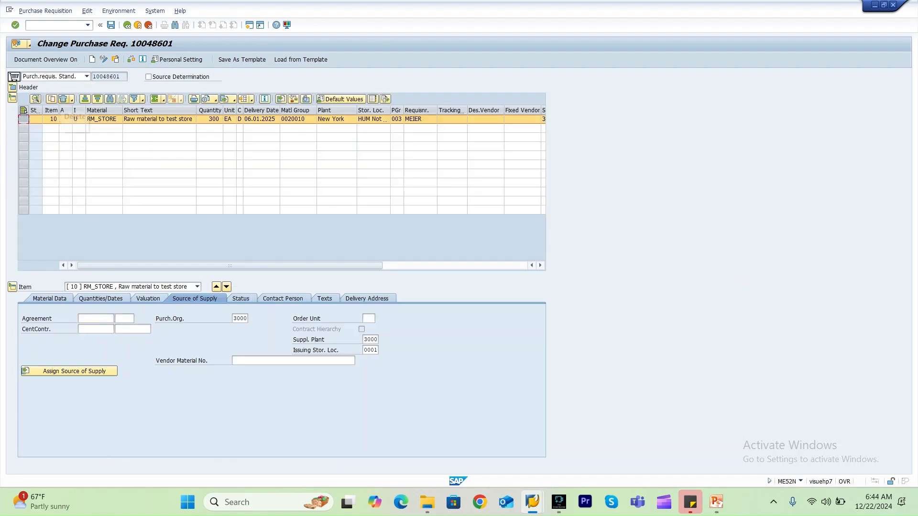
left_click(64, 99)
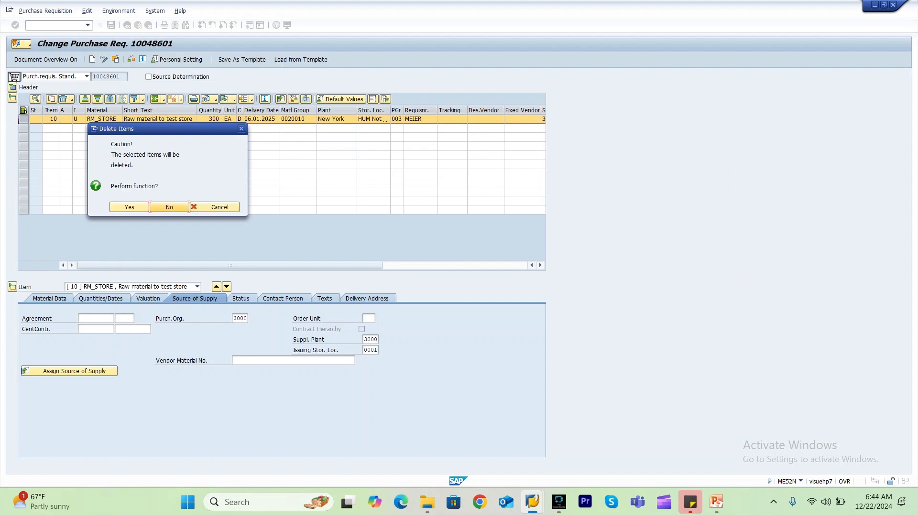
left_click(129, 207)
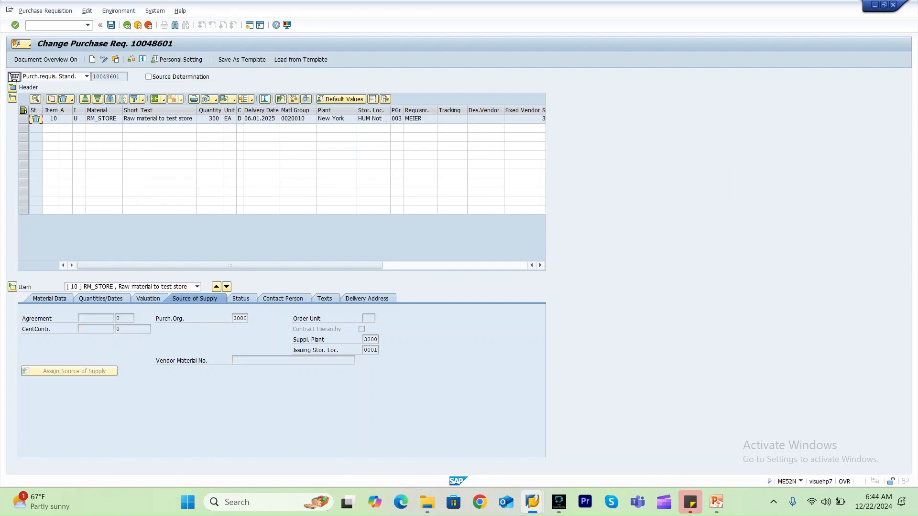
left_click(111, 25)
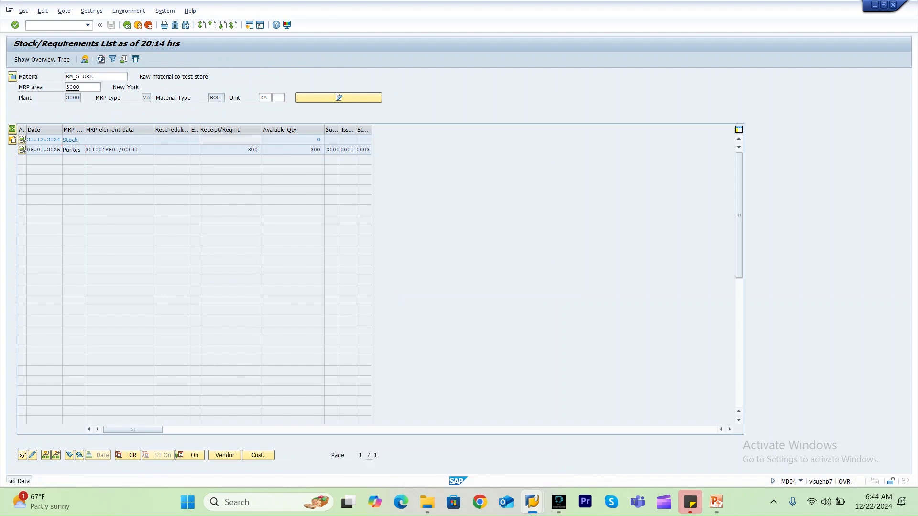
key("alt+Tab")
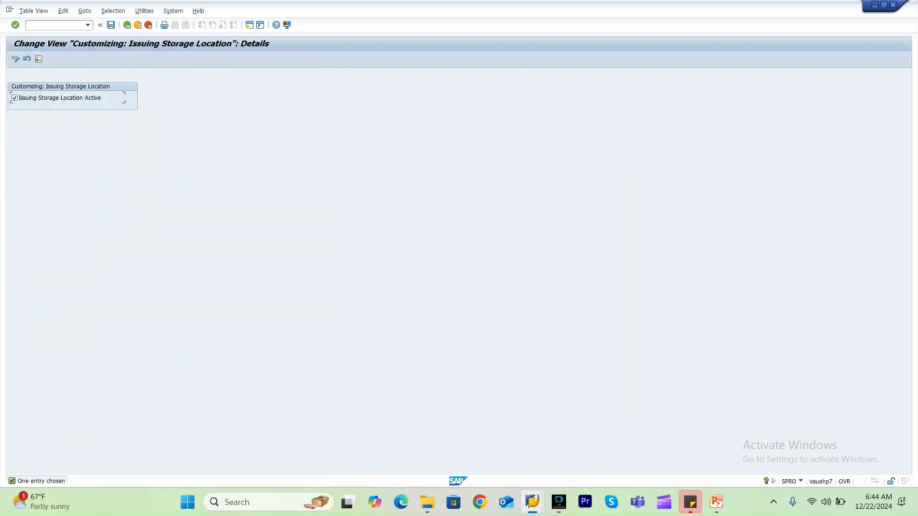
Return to the stock/requirements list for MRP area 3000, check the requisition's additional data, and refresh the list.
key("alt+Tab")
key("alt+Tab")
key("alt+Tab")
key("alt+Tab")
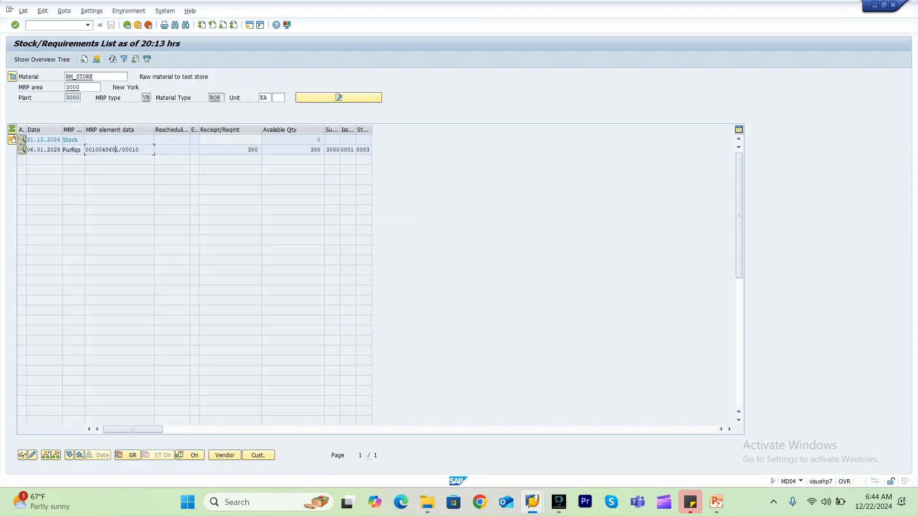
key("F2")
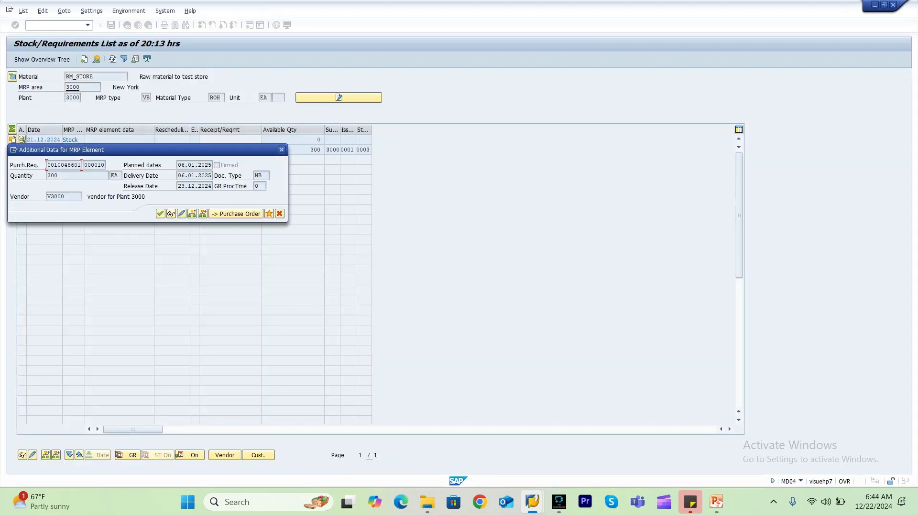
left_click(281, 150)
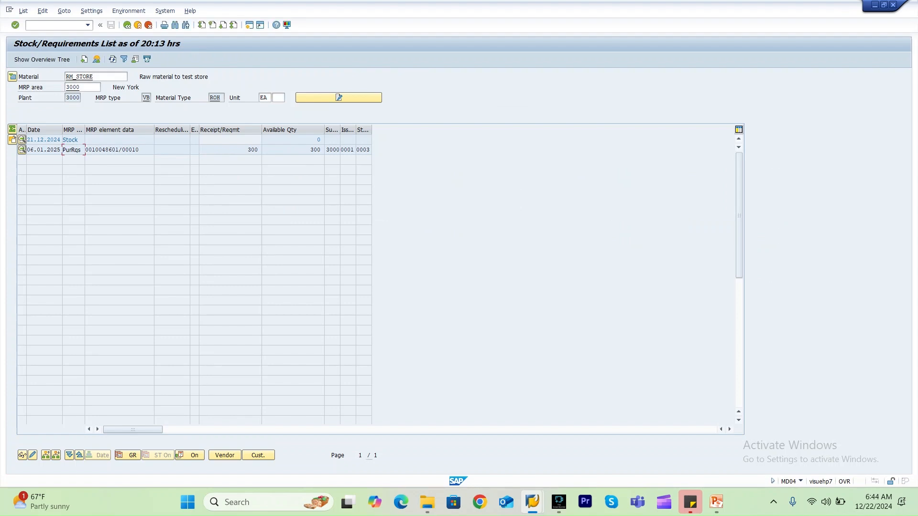
left_click(112, 59)
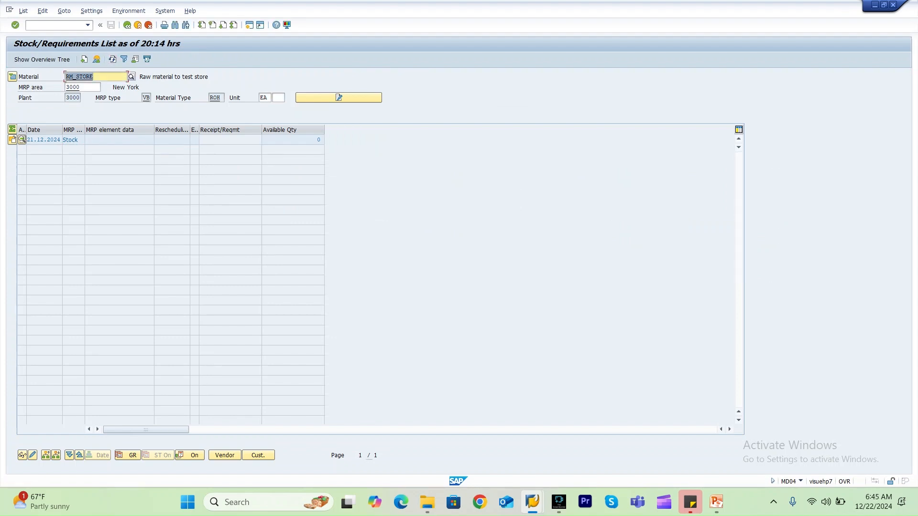
Switch the stock/requirements list to MRP area 3000_0001.
key("Tab")
type("30")
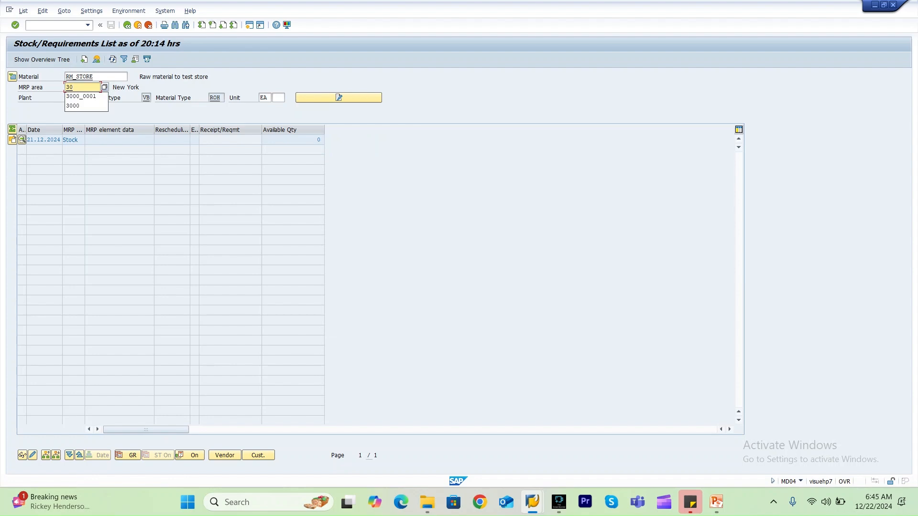
key("Return")
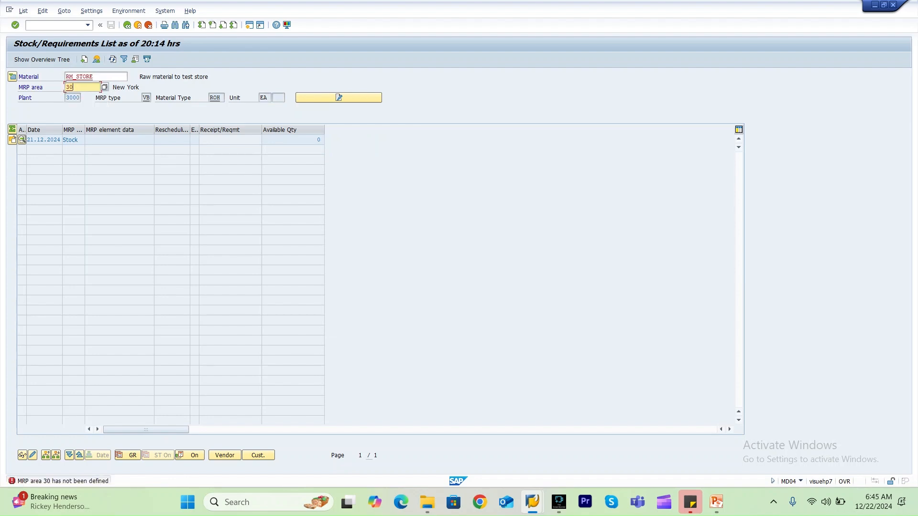
key("BackSpace")
key("Down")
key("Down")
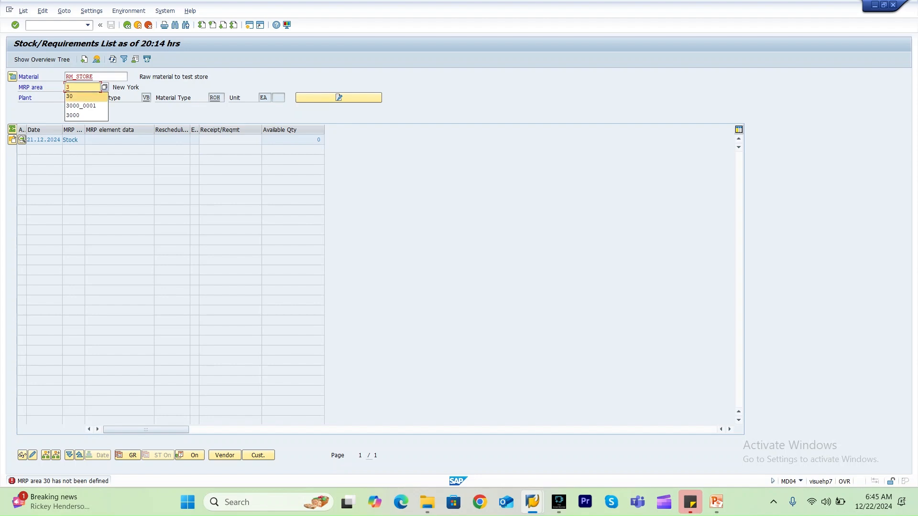
key("Return")
key("Return")
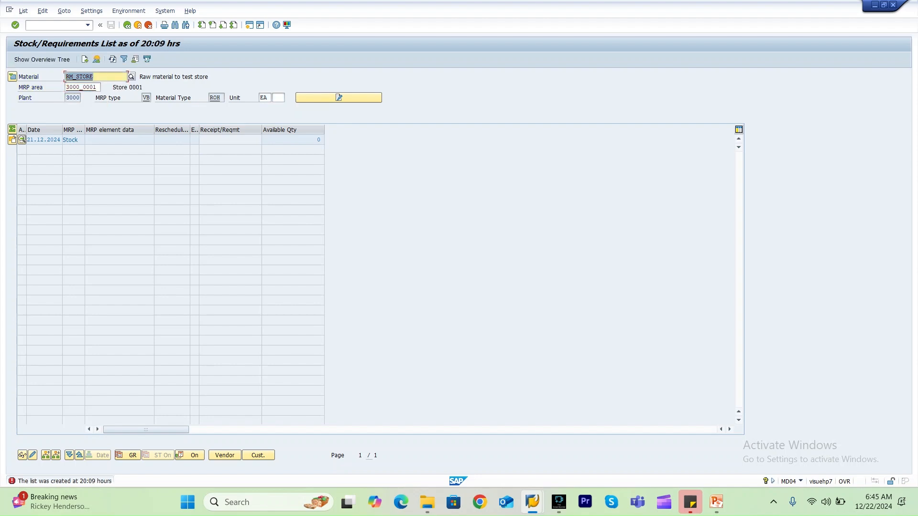
Refresh the list, open requisition 10048602 in change mode from its MRP element, delete its item, and save.
left_click(112, 59)
double_click(109, 149)
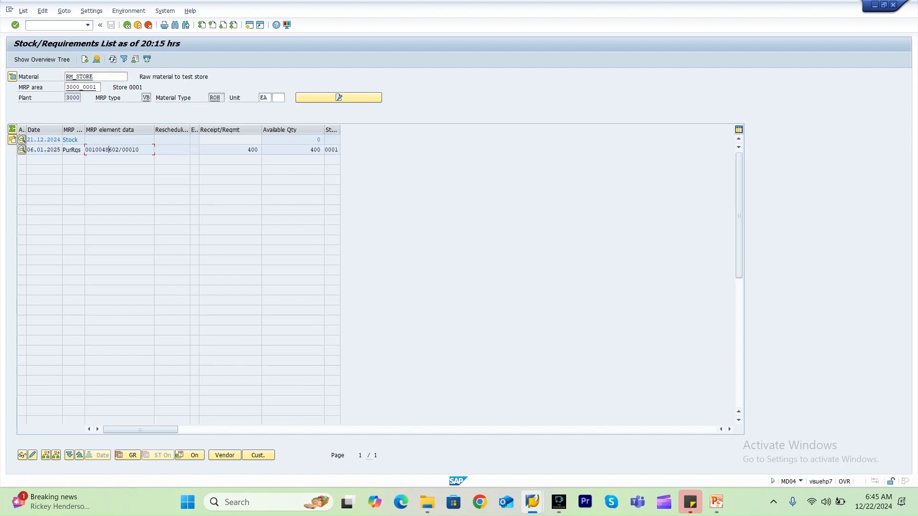
left_click(191, 213)
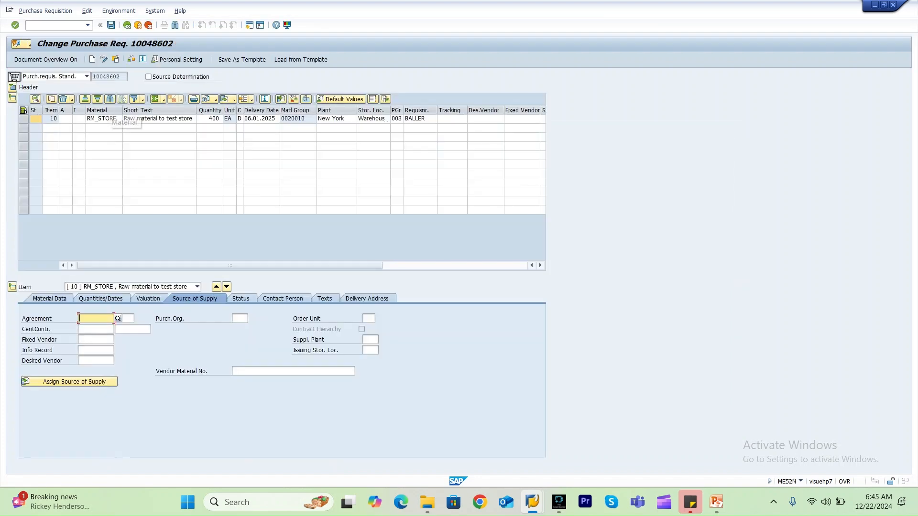
left_click(23, 119)
left_click(63, 99)
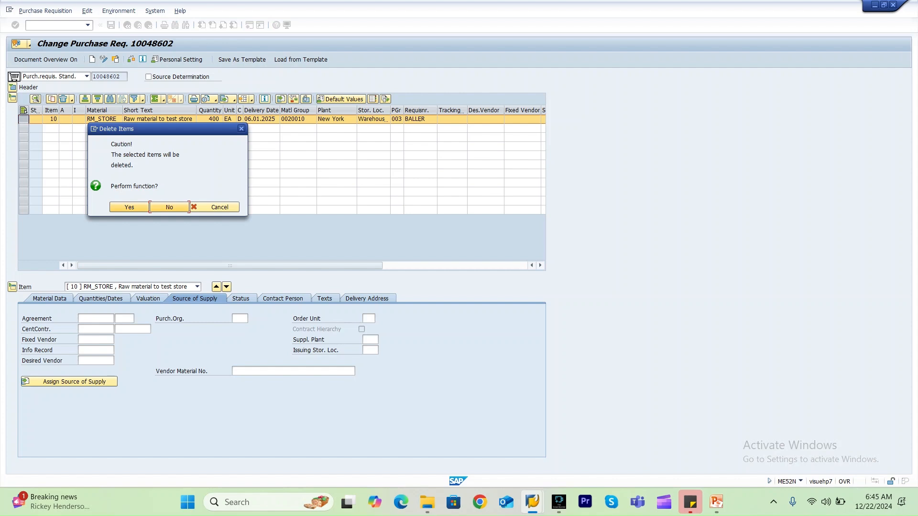
left_click(128, 207)
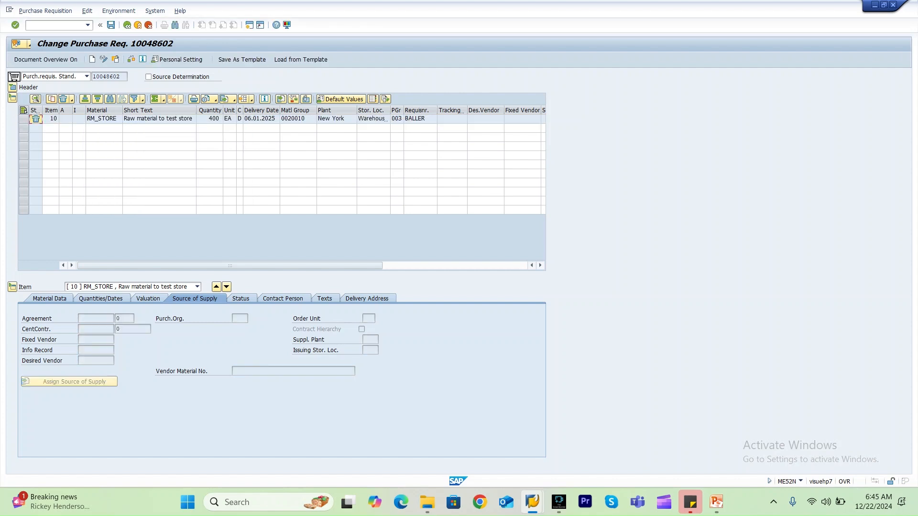
key("ctrl+s")
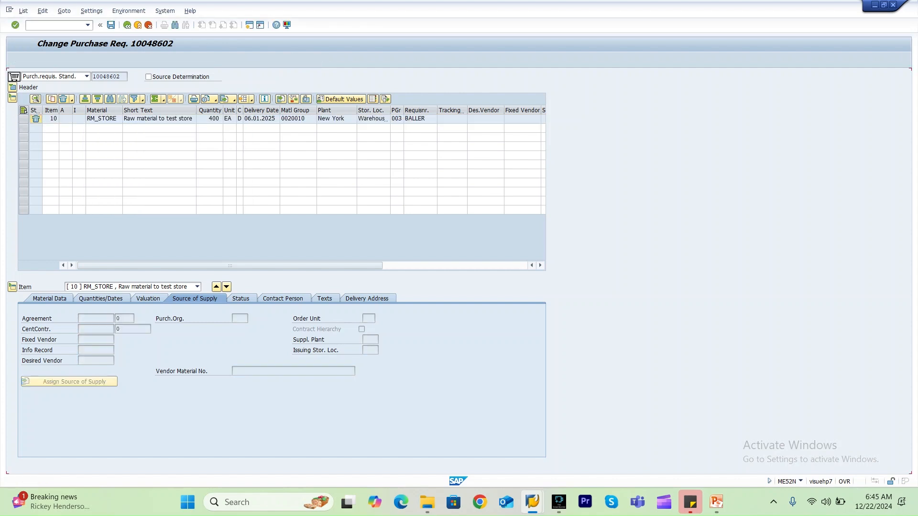
left_click(112, 59)
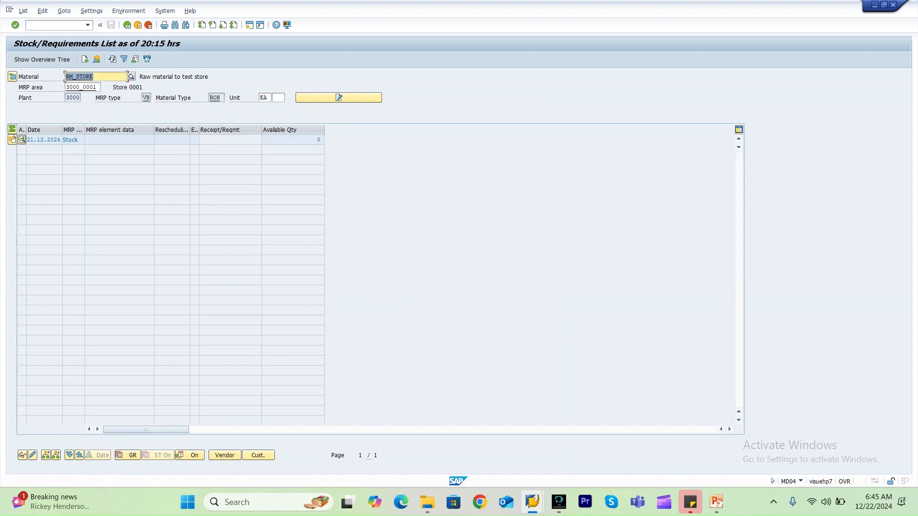
Deactivate the issuing storage location in customizing and save it under the customizing request.
key("alt+Tab")
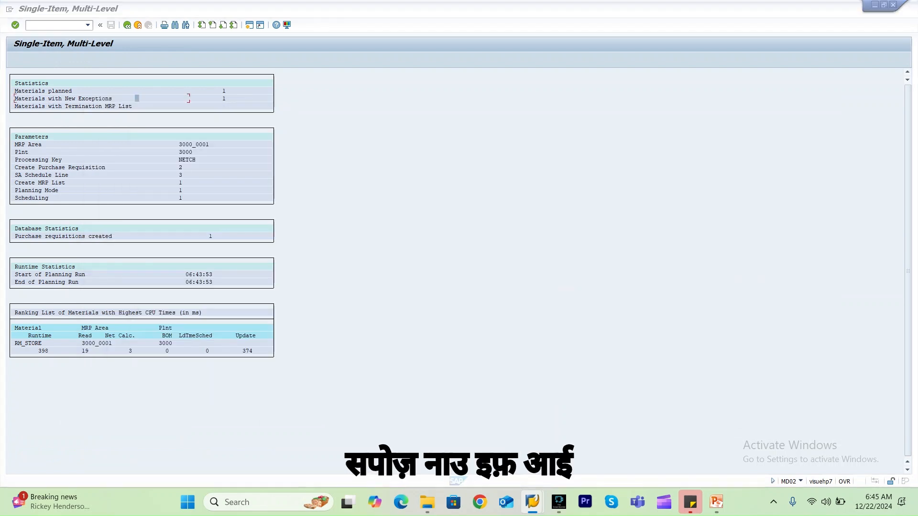
key("alt+Tab")
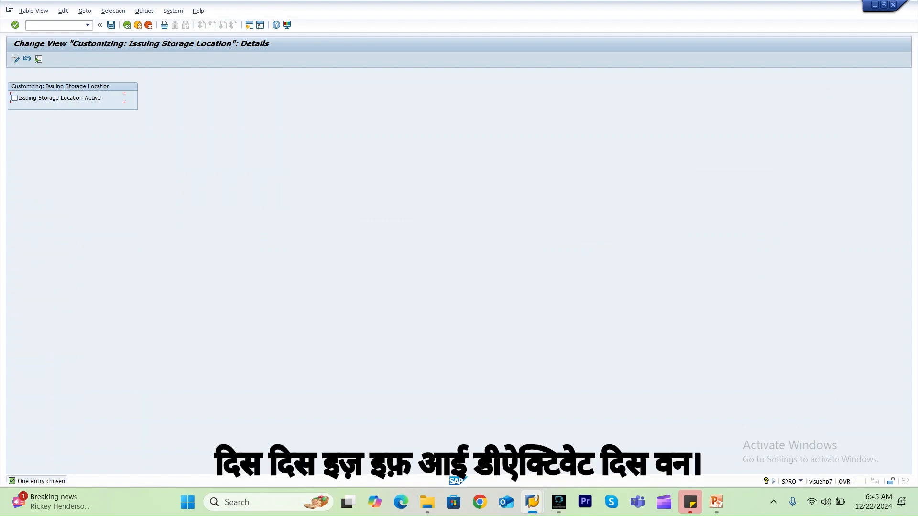
left_click(111, 24)
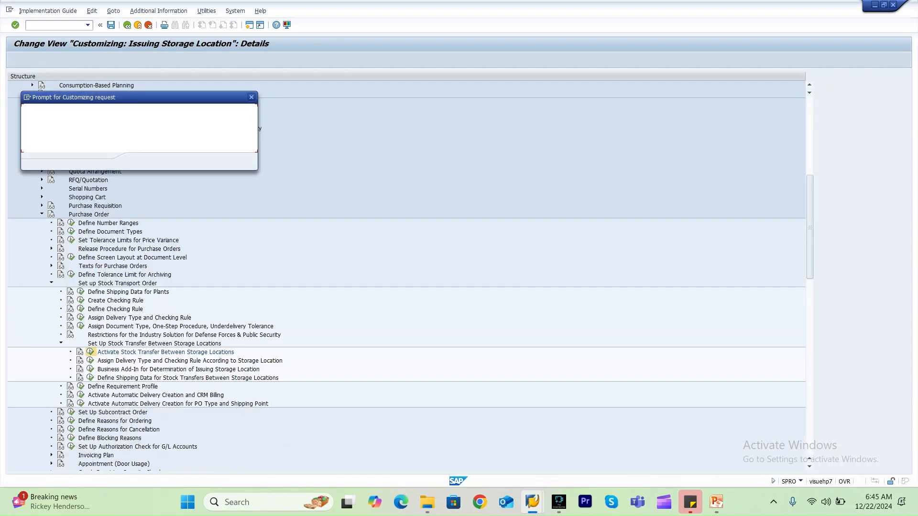
key("Return")
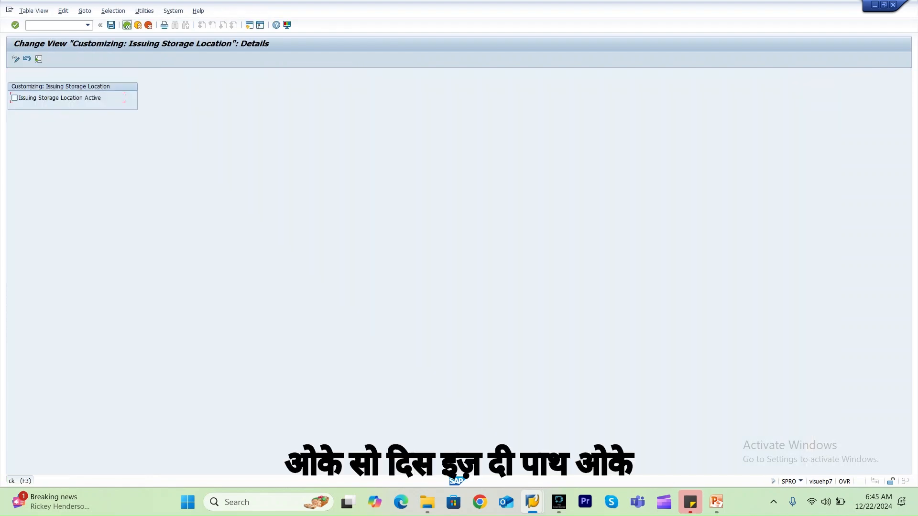
left_click(127, 25)
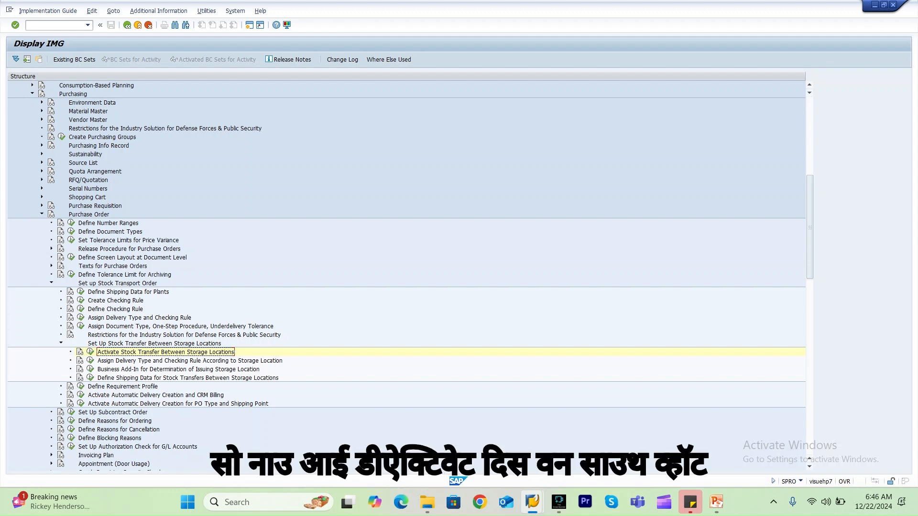
Run MD02 single-item, multi-level MRP for RM_STORE with the MRP area cleared, planning at plant level 3000.
left_click(55, 25)
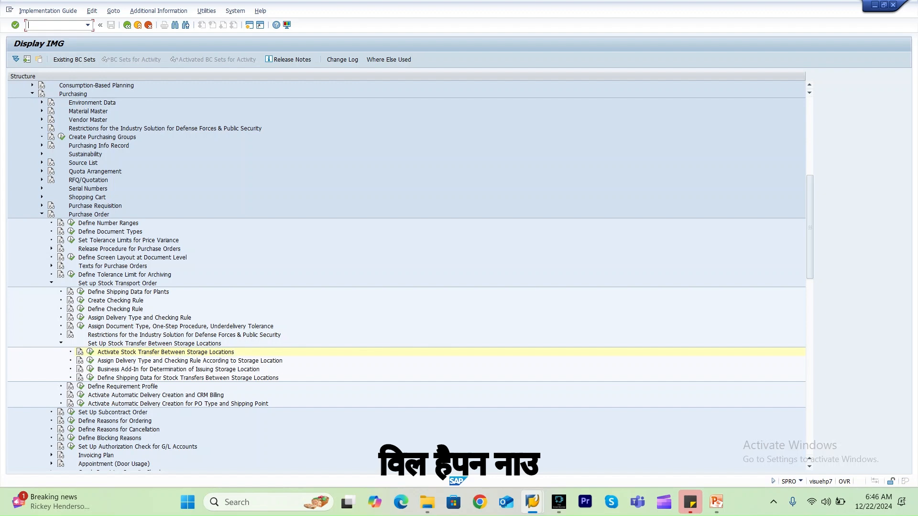
mouse_move(532, 502)
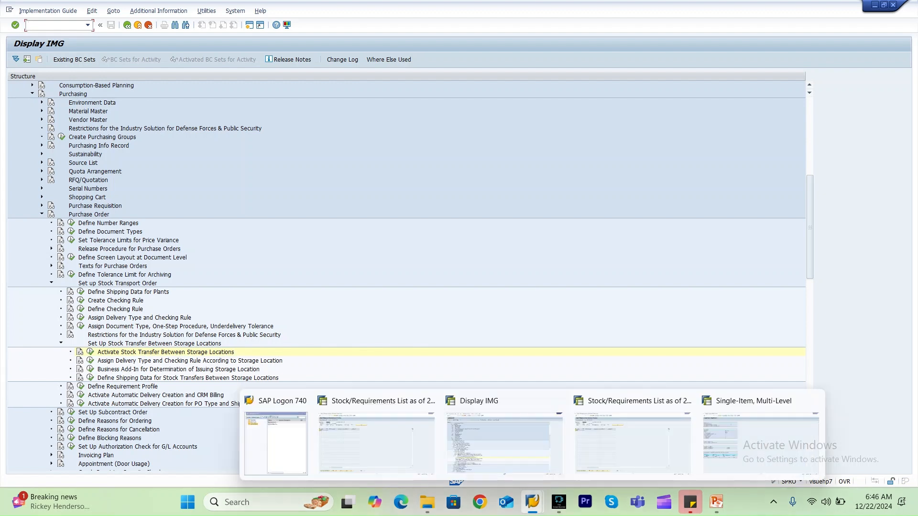
left_click(166, 352)
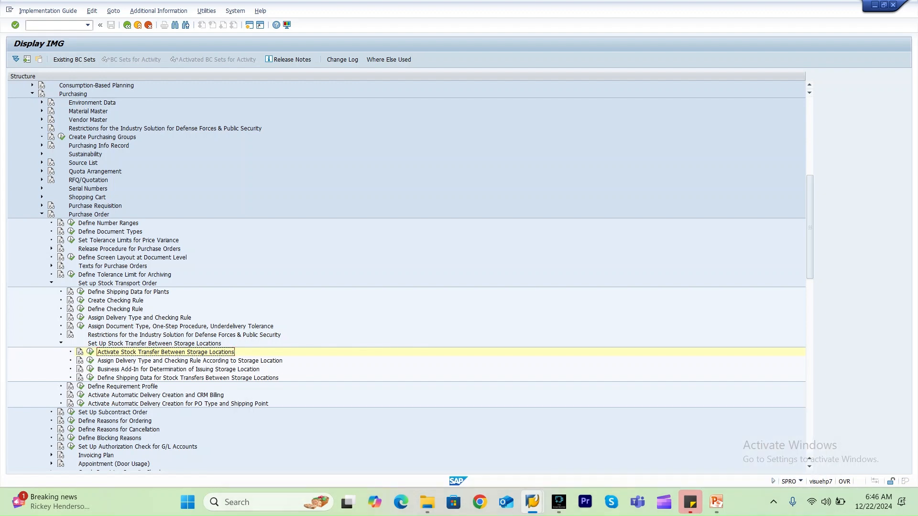
left_click(55, 26)
type("/nmd02")
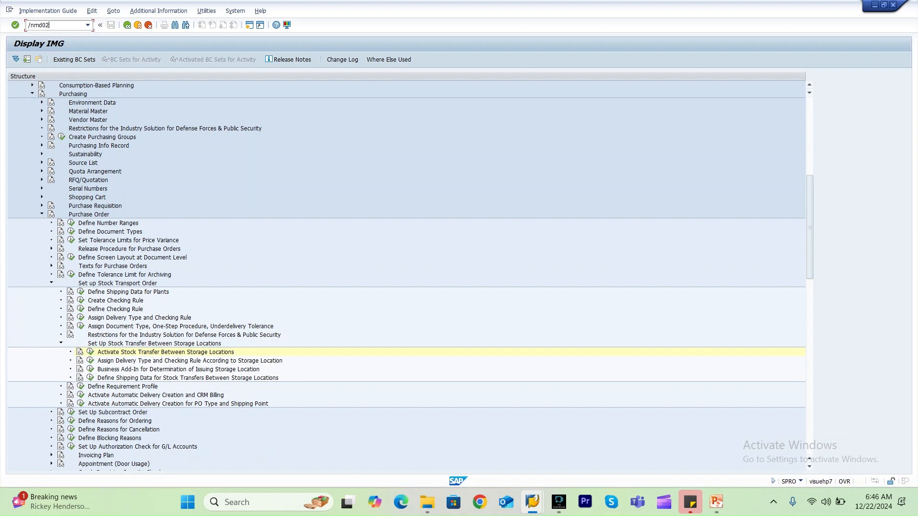
key("Return")
key("Return")
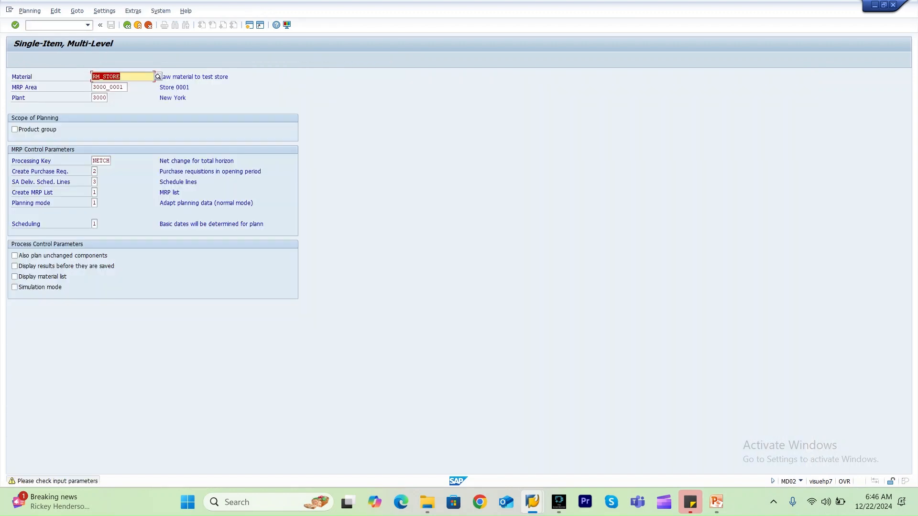
key("Tab")
key("Delete")
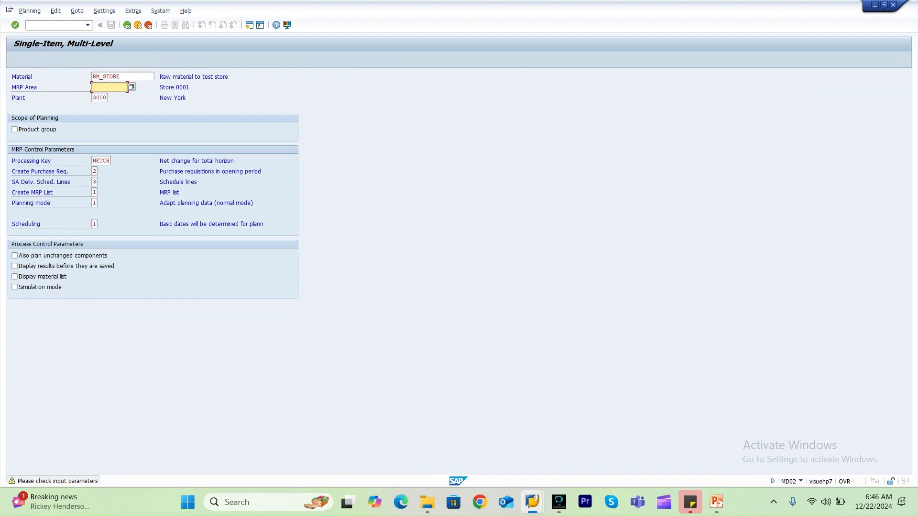
key("Return")
key("Return")
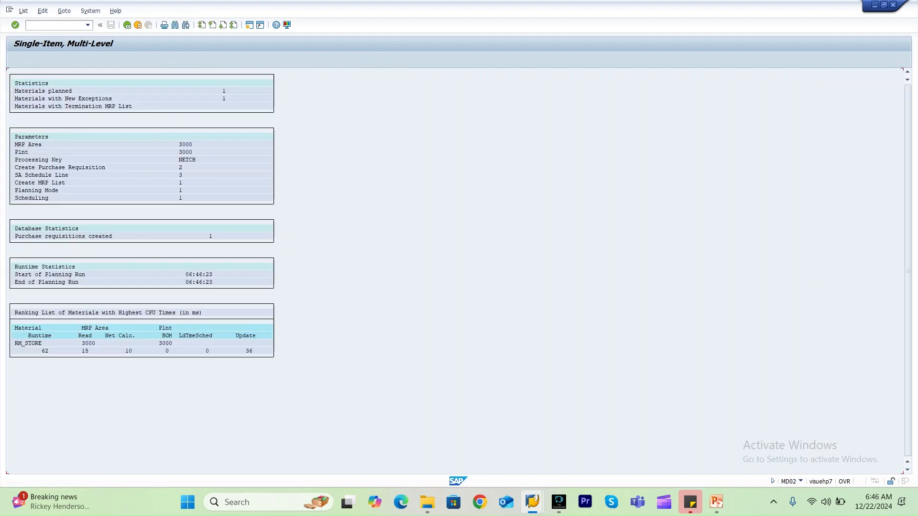
Switch to the stock/requirements list for MRP area 3000 and refresh it.
mouse_move(532, 502)
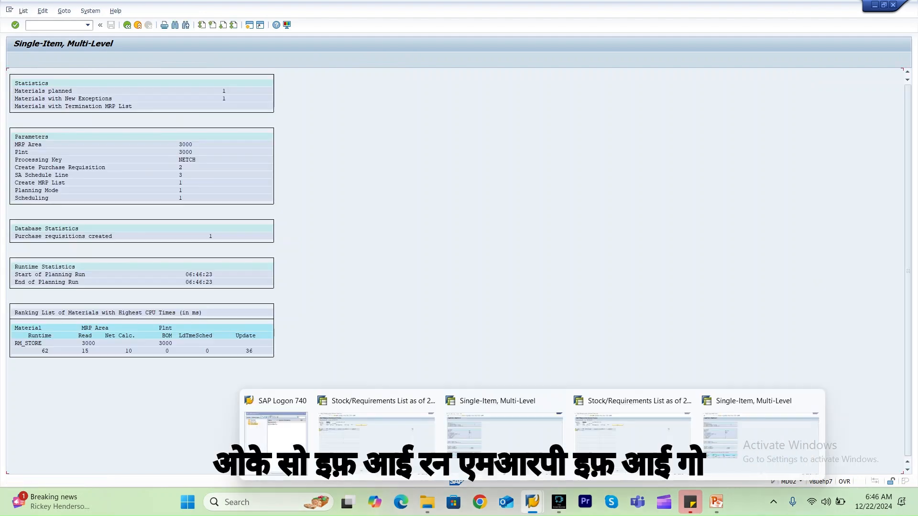
left_click(377, 430)
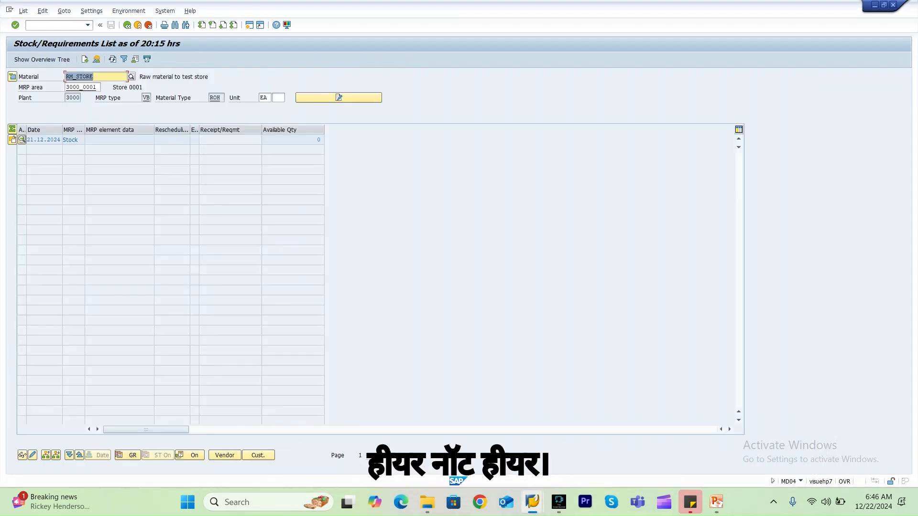
mouse_move(532, 502)
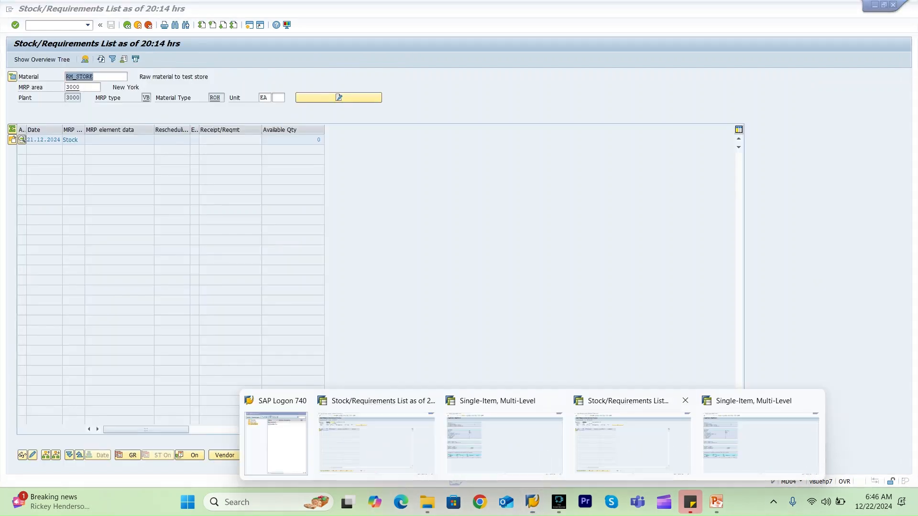
left_click(633, 442)
key("F6")
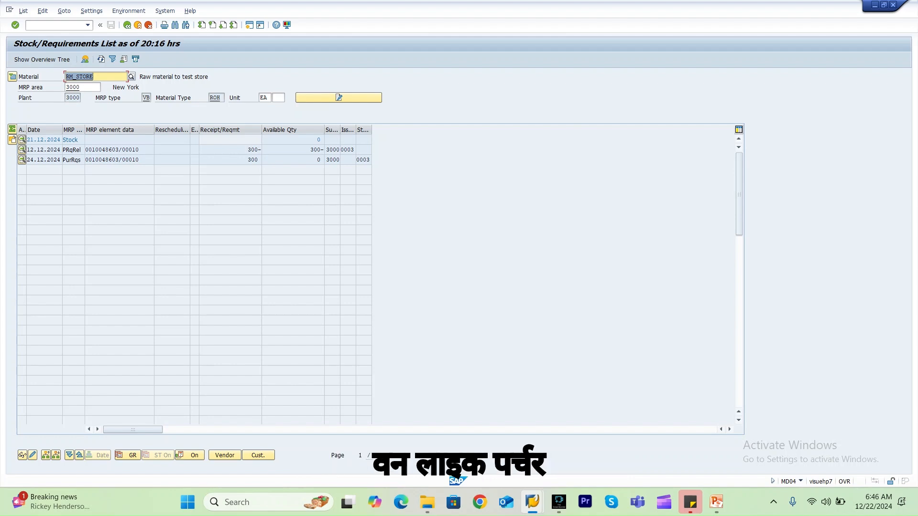
Open requisition 10048603 in change mode, review its item category and source-of-supply data, then exit to the initial screen.
left_click(139, 150)
left_click(22, 160)
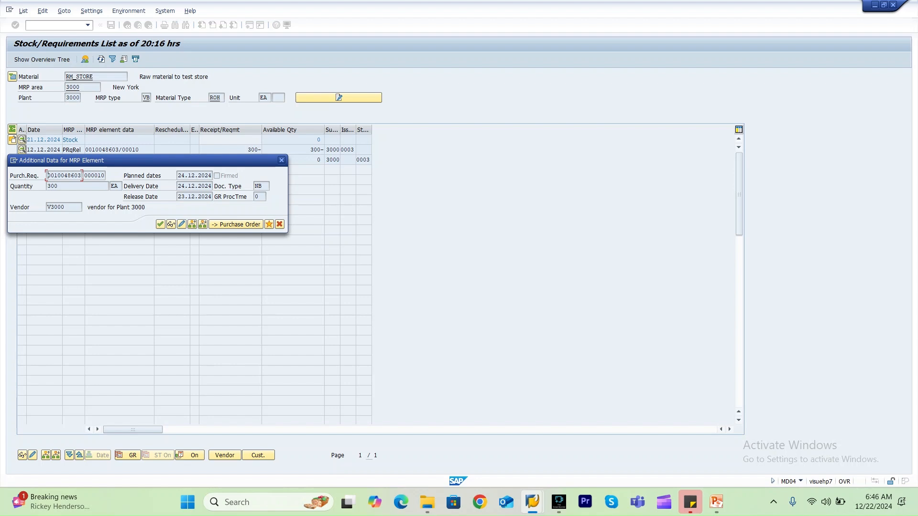
left_click(181, 225)
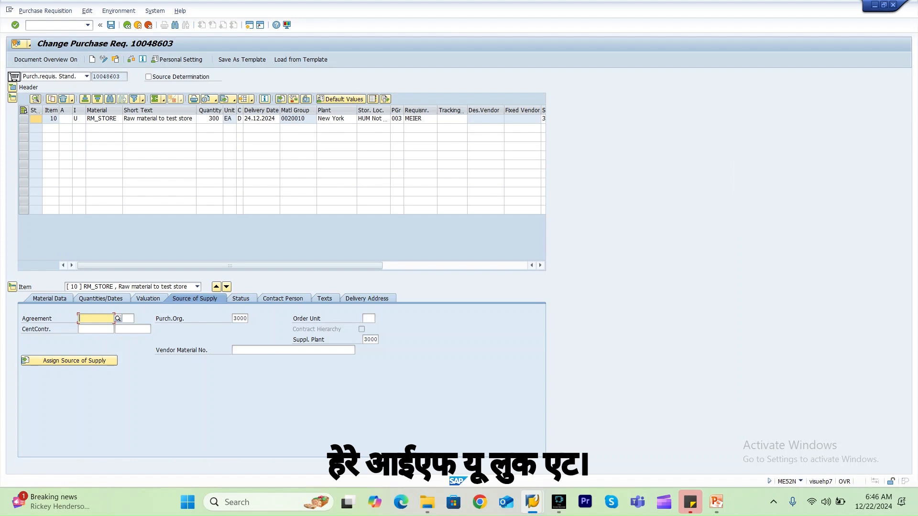
left_click(75, 119)
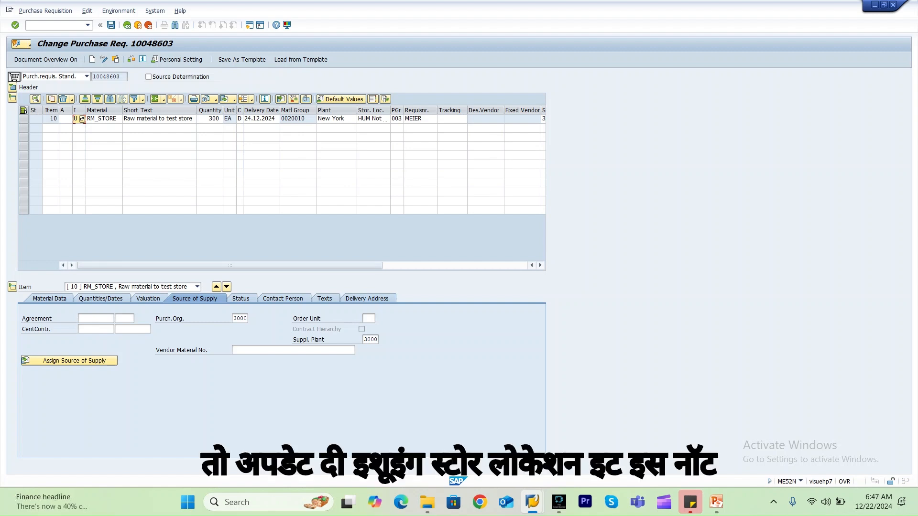
left_click(96, 319)
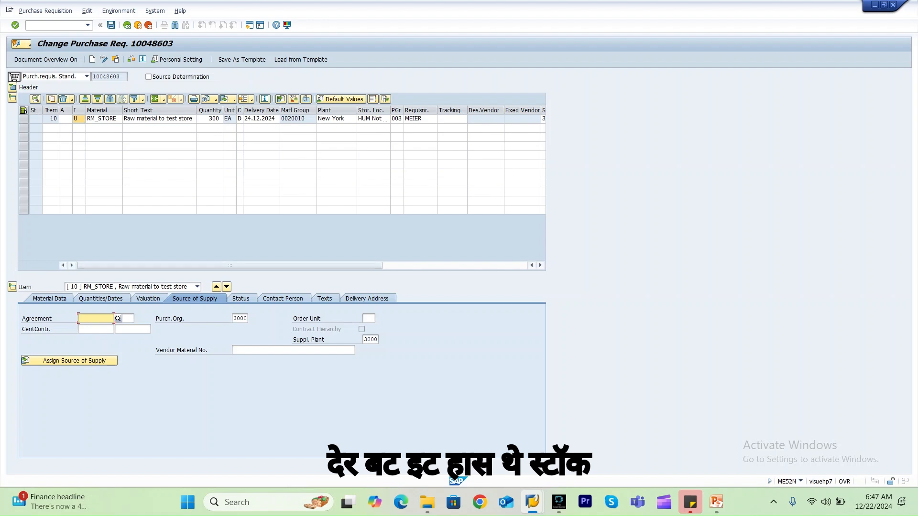
left_click(77, 119)
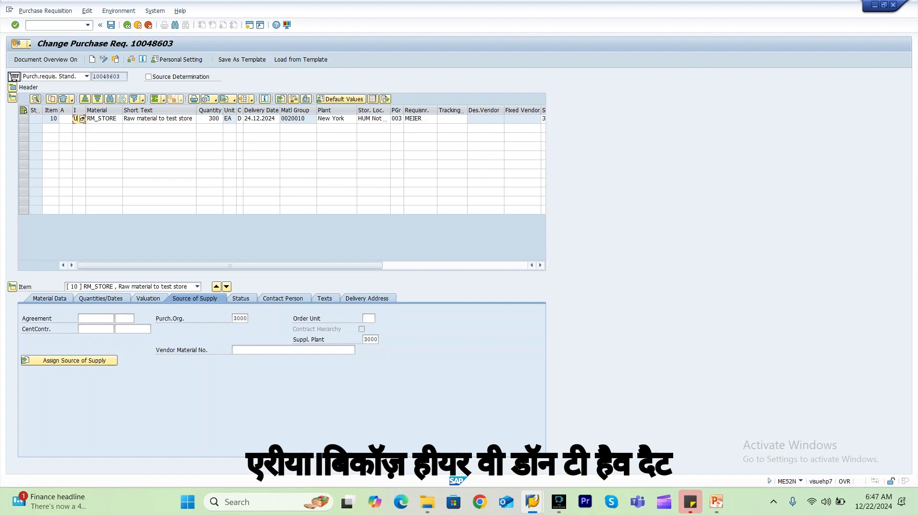
left_click_drag(230, 265, 373, 266)
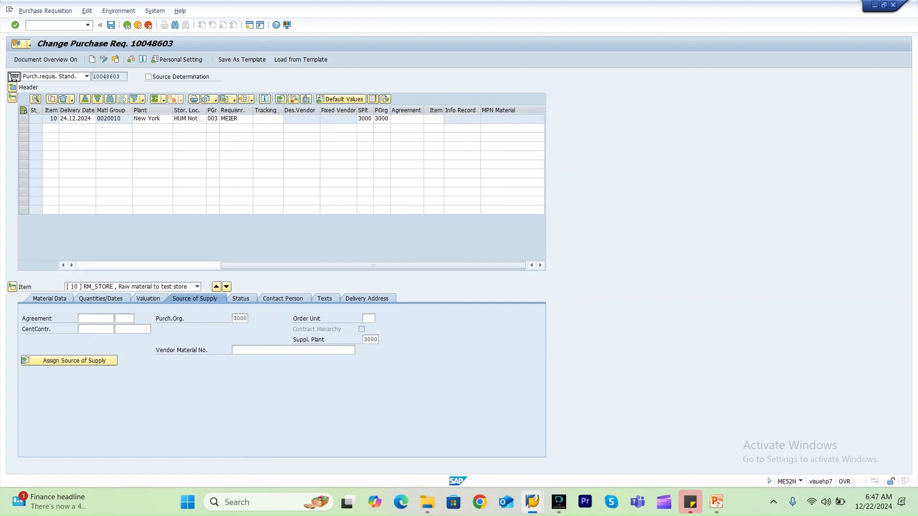
left_click_drag(374, 265, 230, 266)
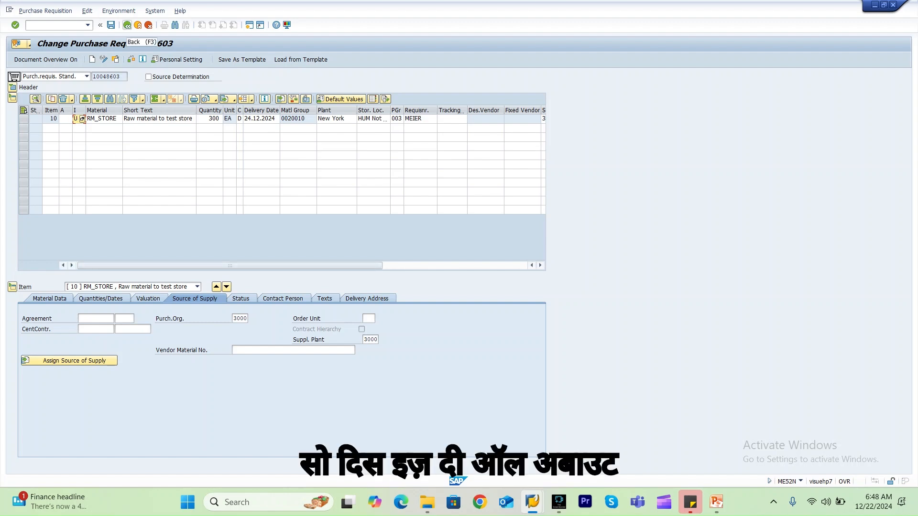
left_click(127, 25)
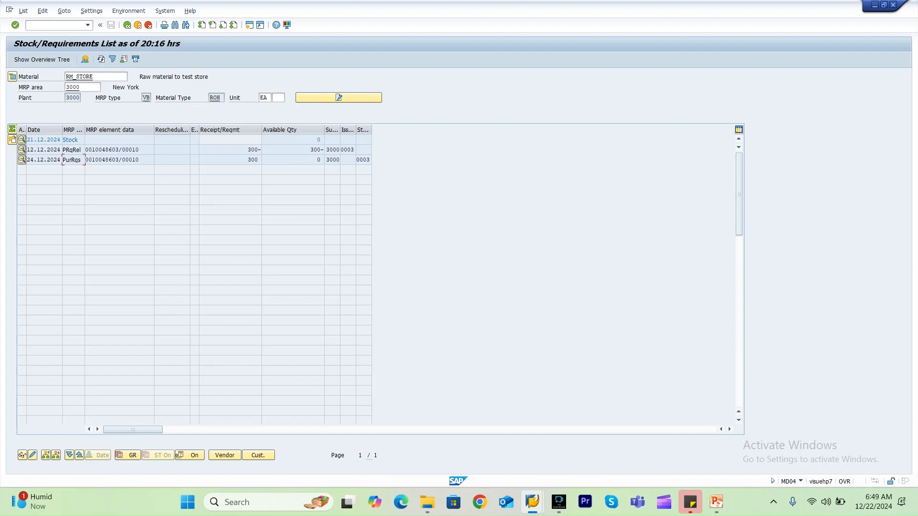
left_click(128, 25)
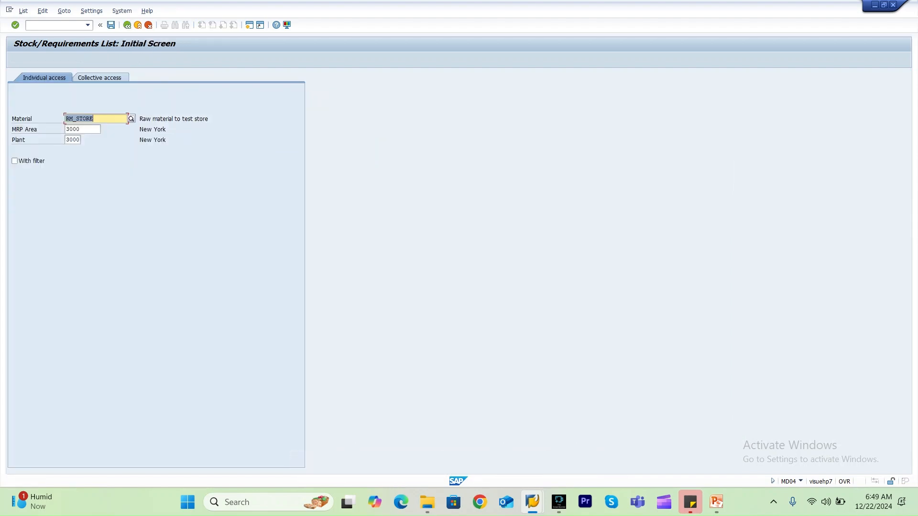